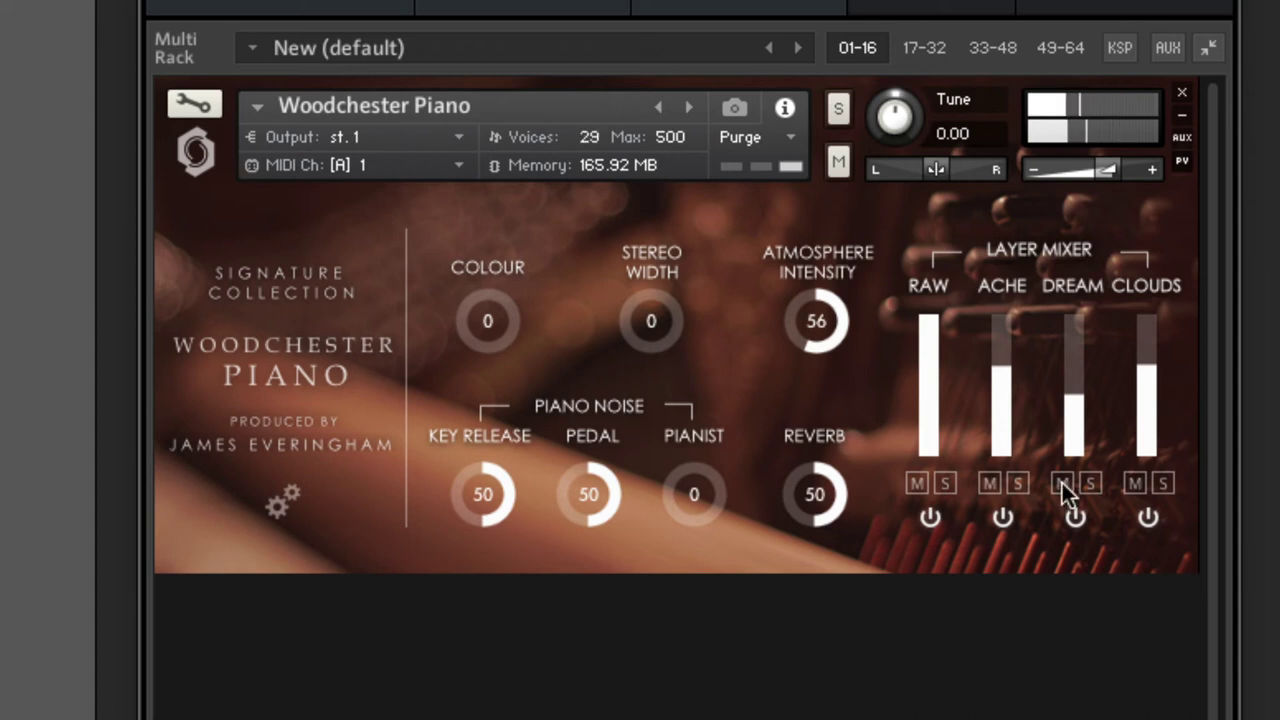
Step: Mute the Ache, Dream and Clouds layers in the layer mixer
click(990, 484)
click(1062, 484)
click(1135, 484)
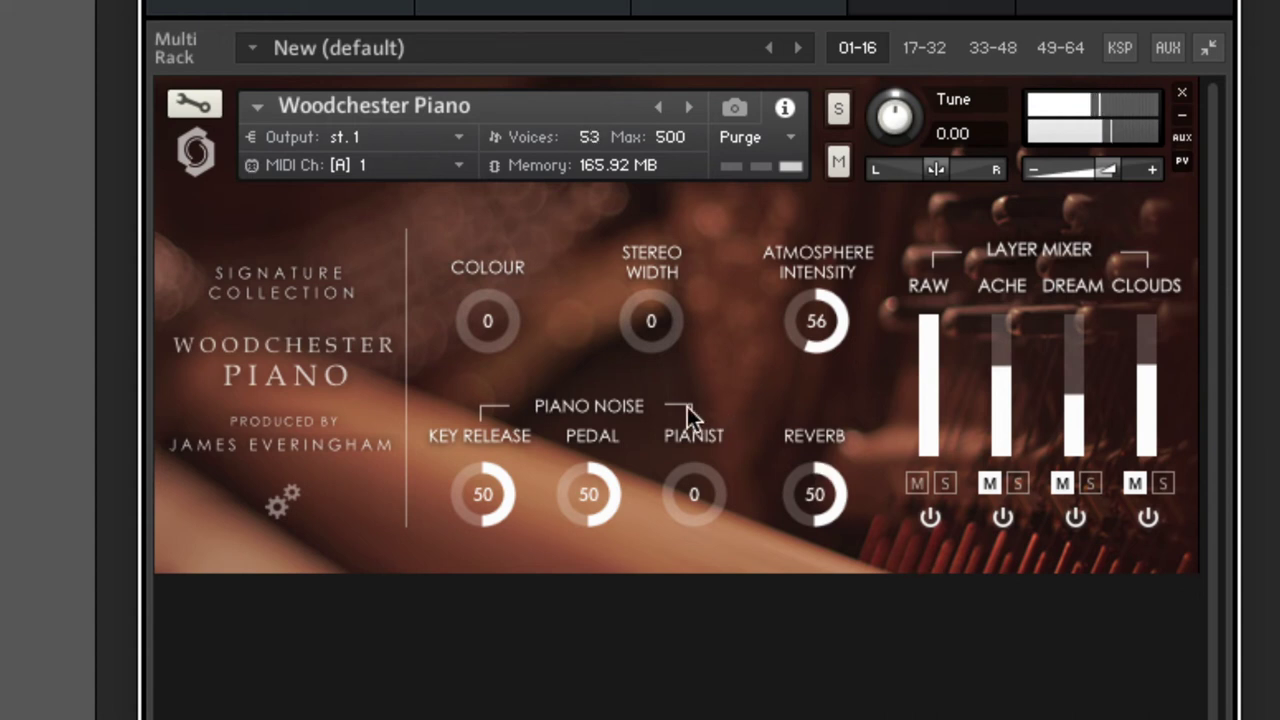
Step: Set the Key Release, Pedal, Reverb and Atmosphere Intensity controls to 0
drag(480, 491, 505, 638)
drag(588, 490, 596, 620)
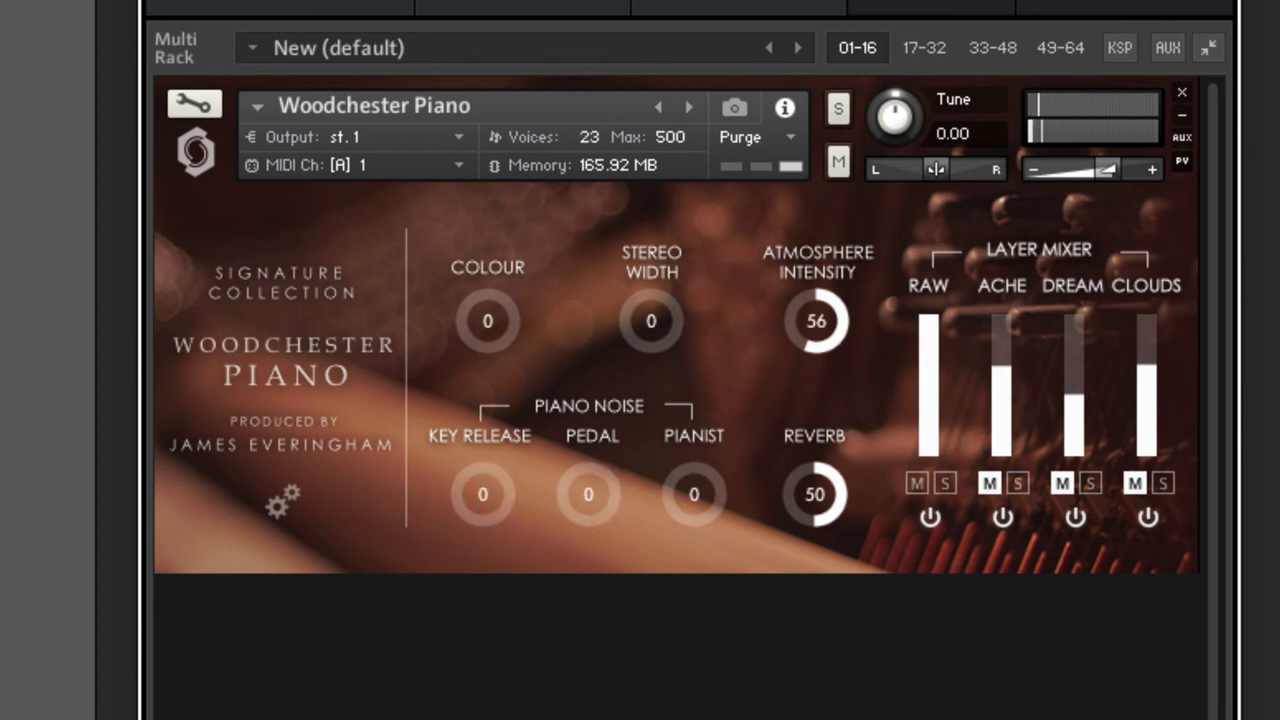
drag(818, 505, 822, 665)
drag(809, 368, 811, 643)
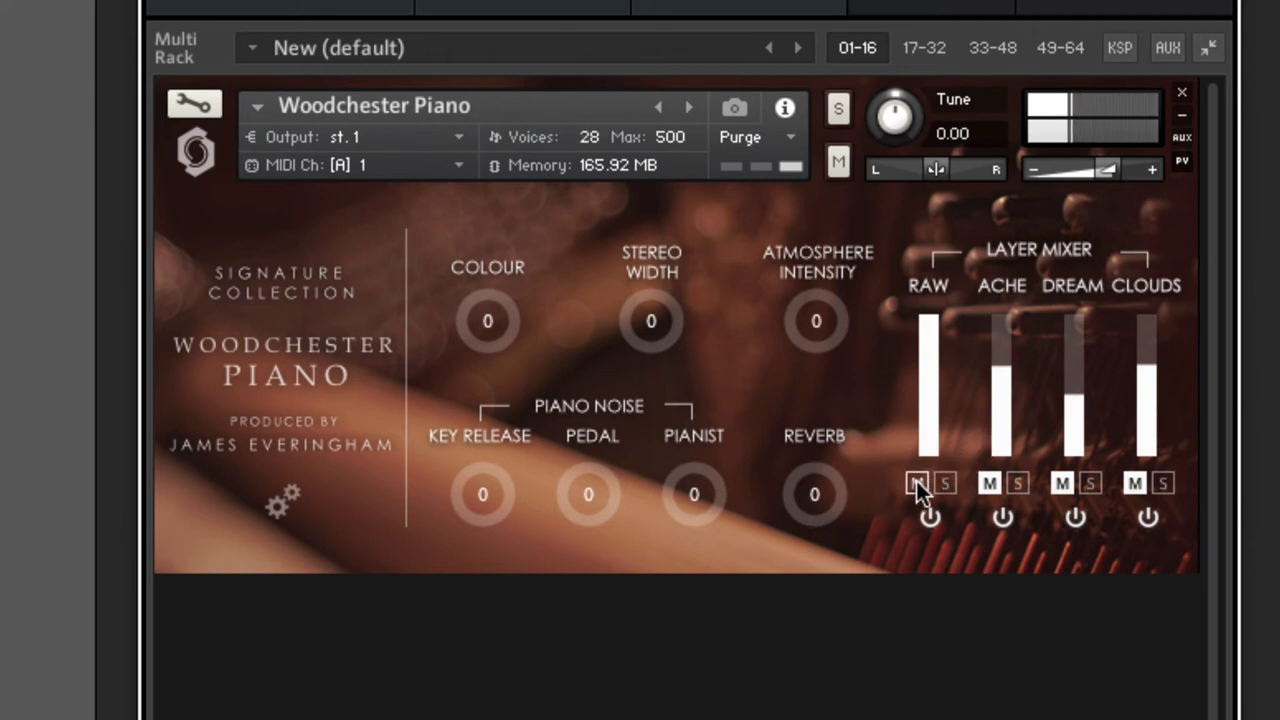
Step: Audition the Ache layer alone, and switch to the Dream layer alone with Atmosphere Intensity at 0
click(989, 483)
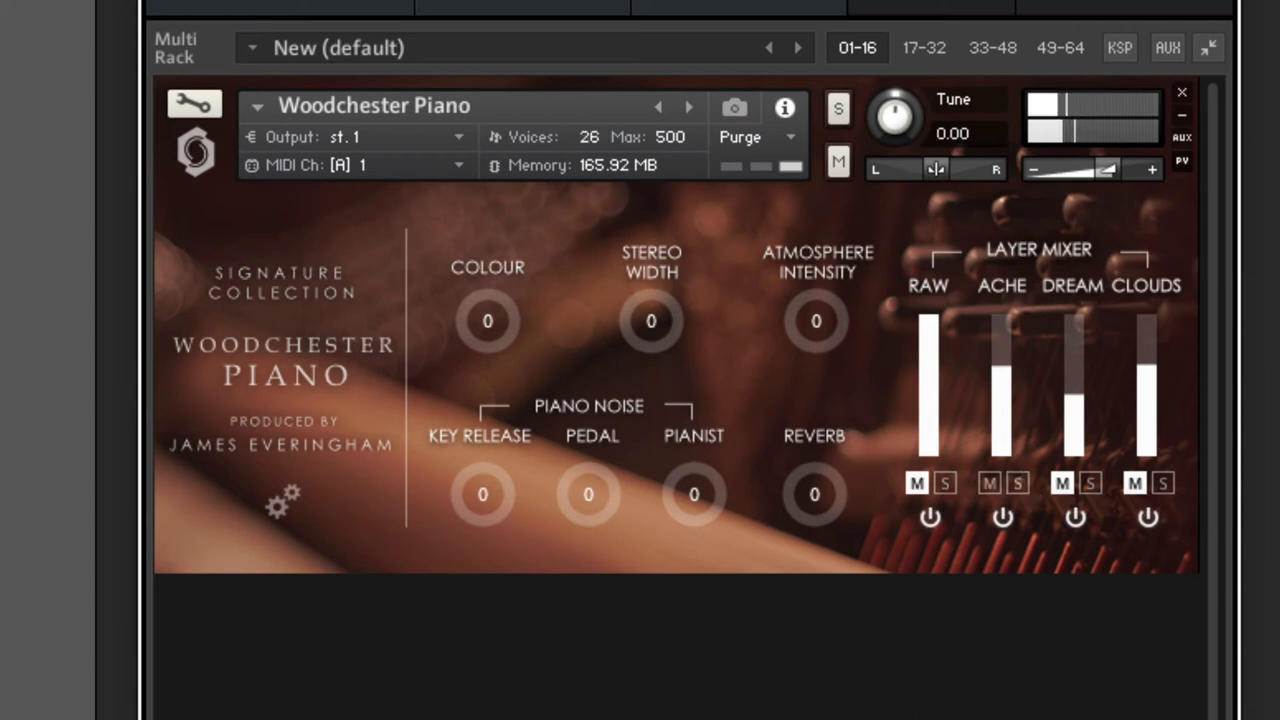
click(989, 483)
click(1062, 483)
drag(788, 319, 834, 633)
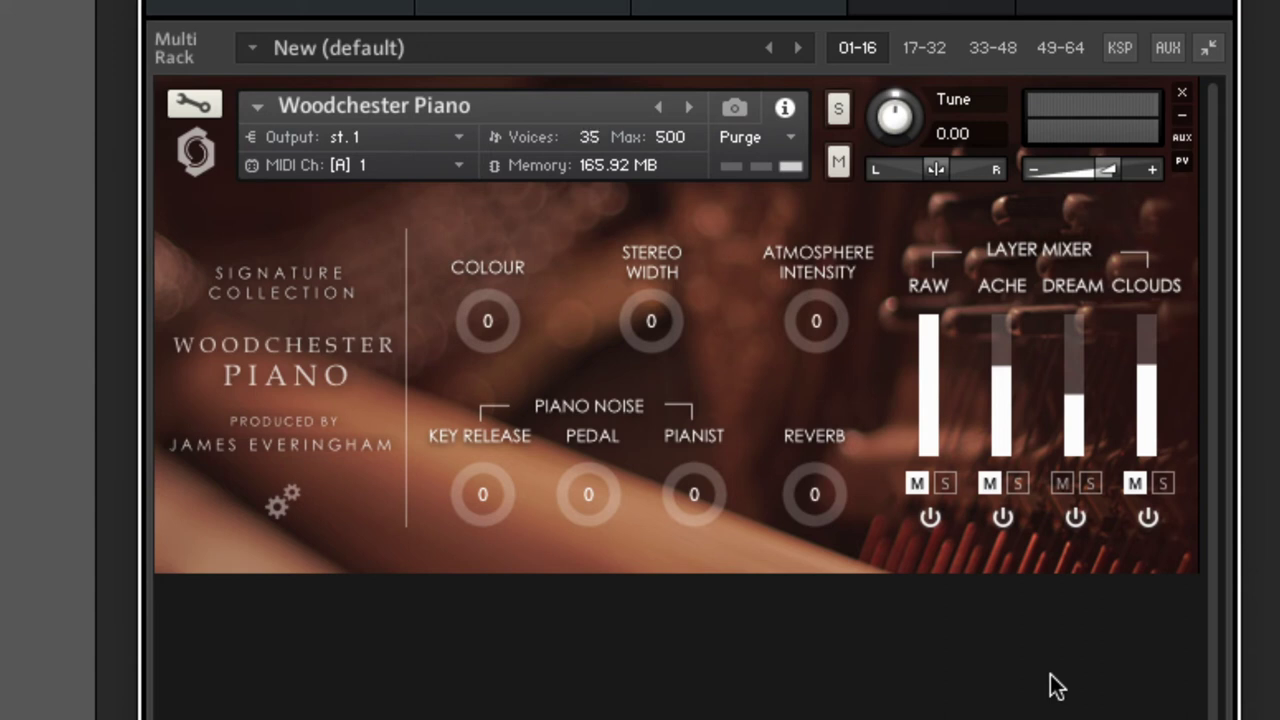
Step: Raise the Dream layer to full level and compare Atmosphere Intensity at 56, 0 and 100
drag(814, 307, 847, 38)
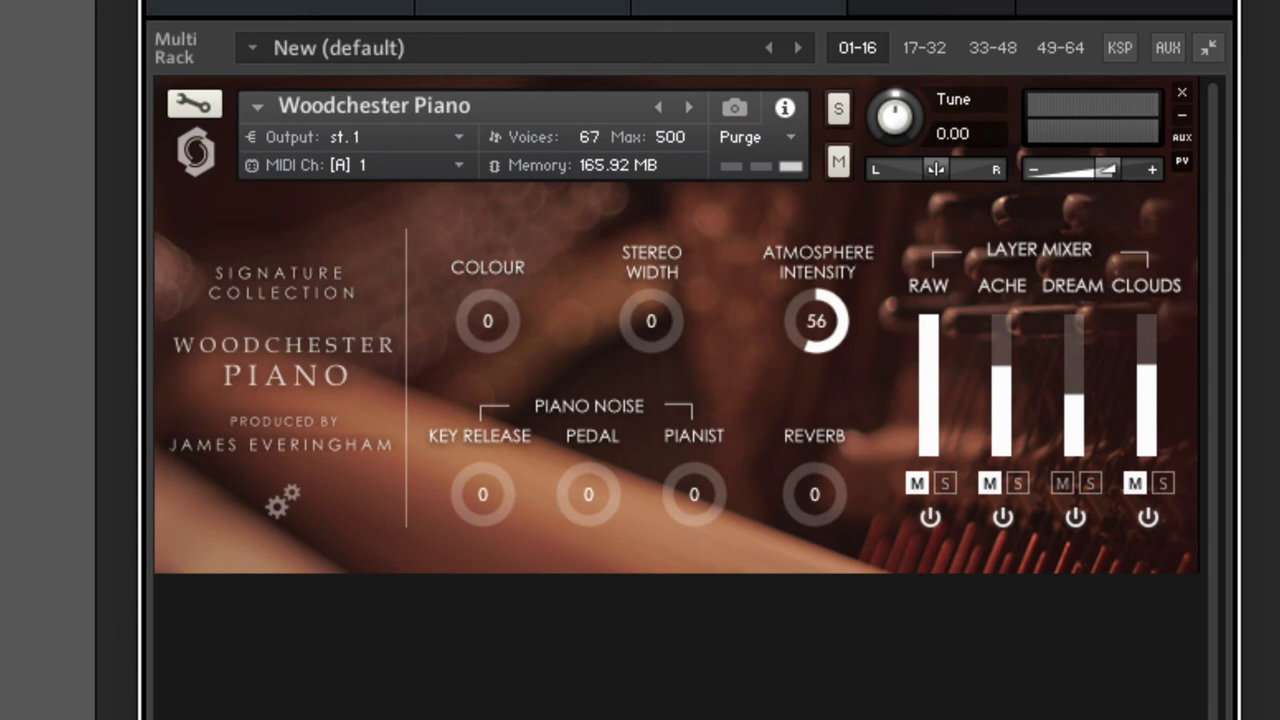
drag(1073, 360, 1074, 310)
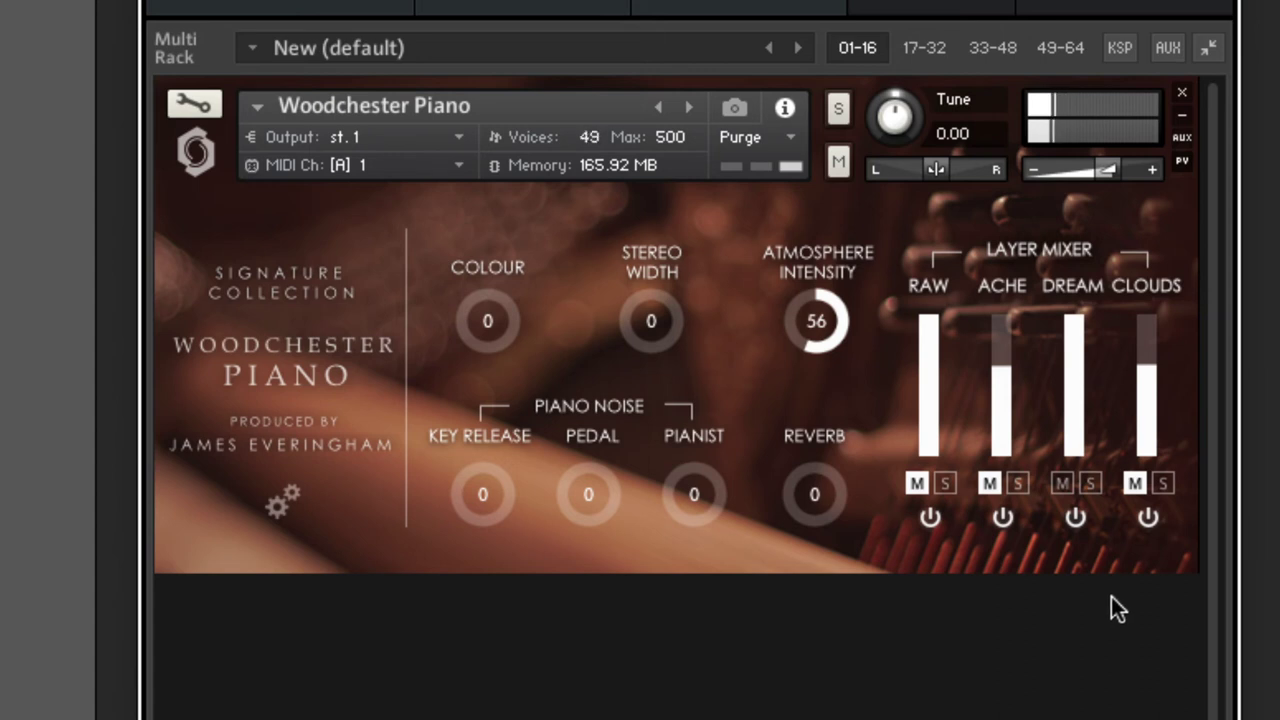
drag(816, 322, 836, 625)
drag(816, 322, 816, 200)
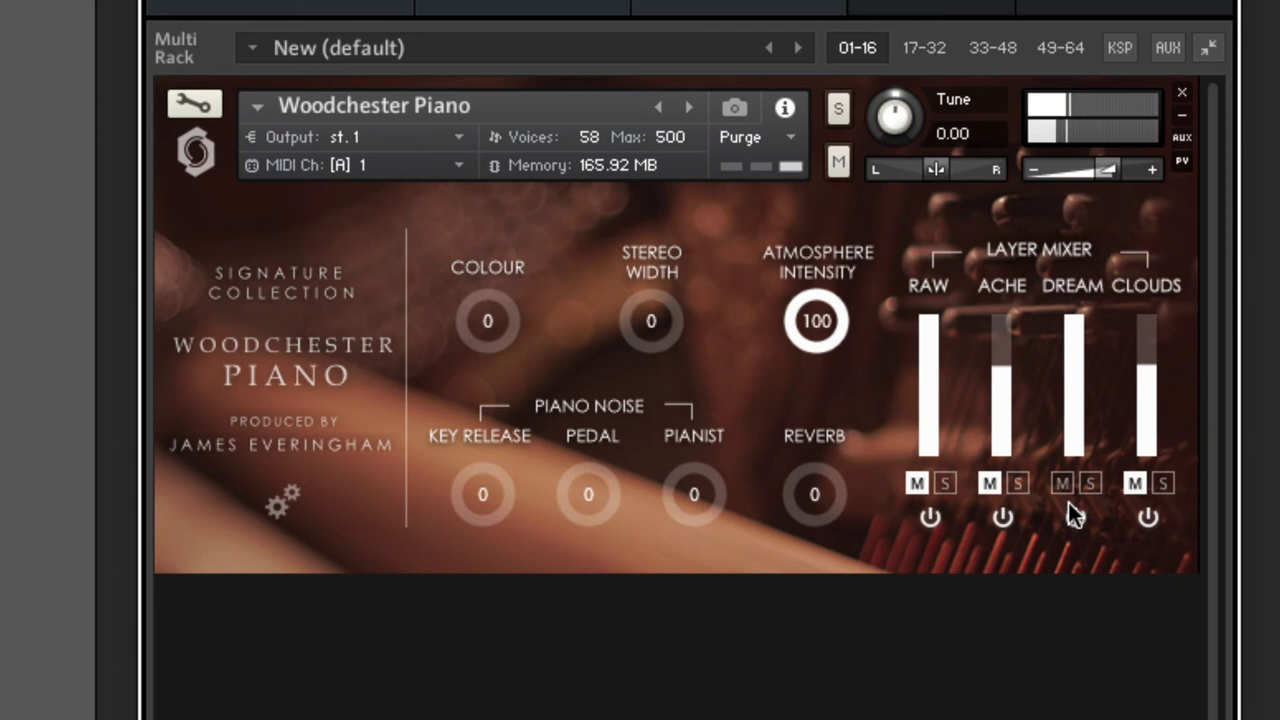
Step: Switch from the Dream layer to Clouds, raise Clouds nearly to full level, and set Atmosphere Intensity to 0
click(1134, 484)
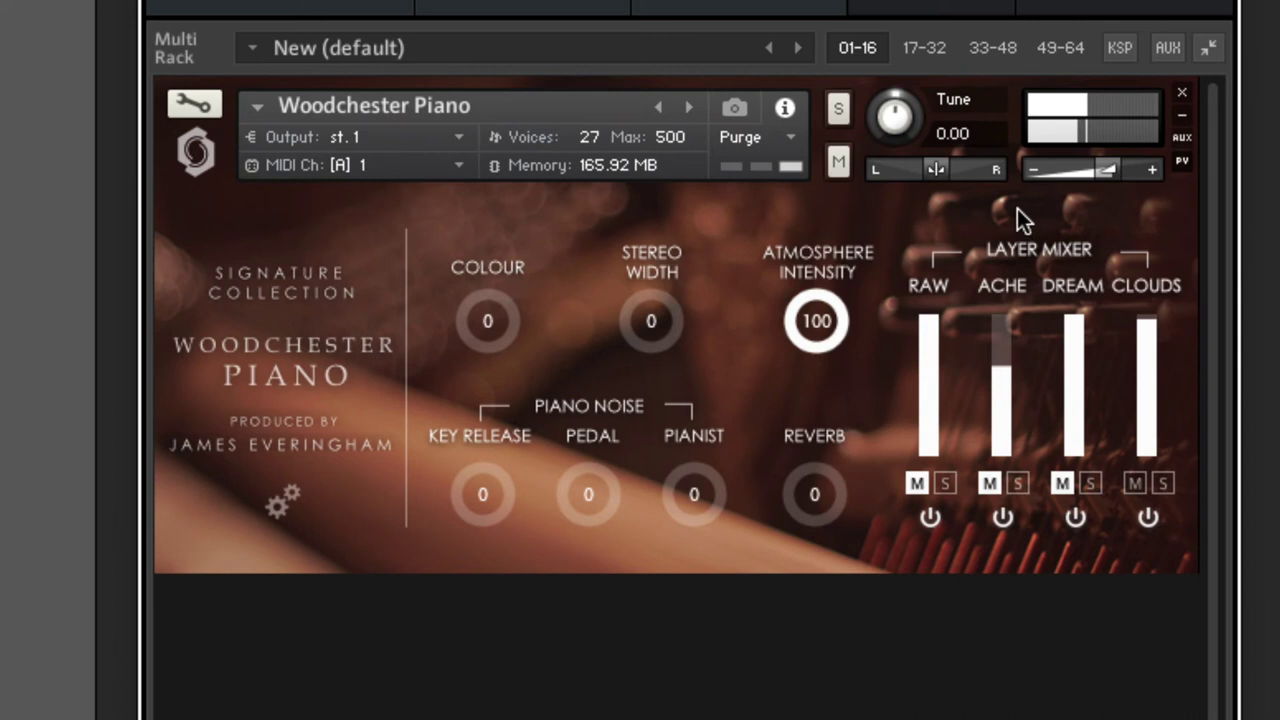
drag(820, 332, 862, 590)
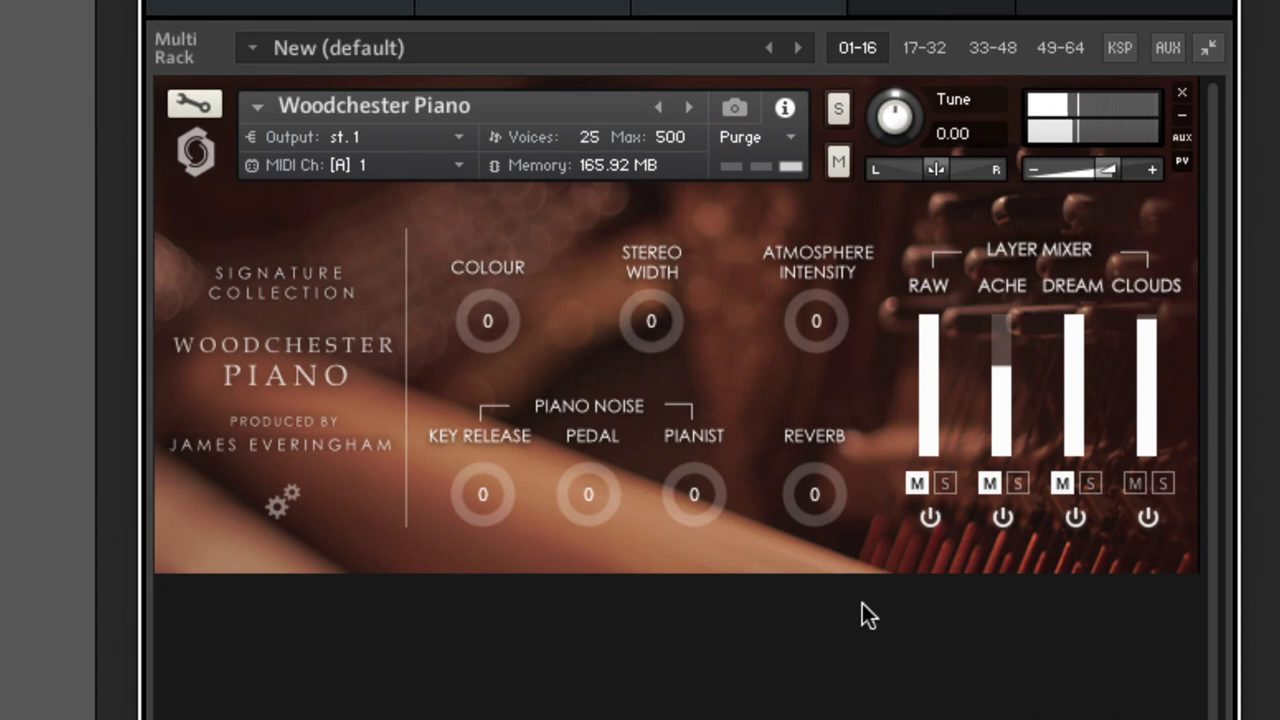
Step: Mute Clouds and unmute Raw, and try Atmosphere Intensity at 100 before returning it to 0
click(1134, 483)
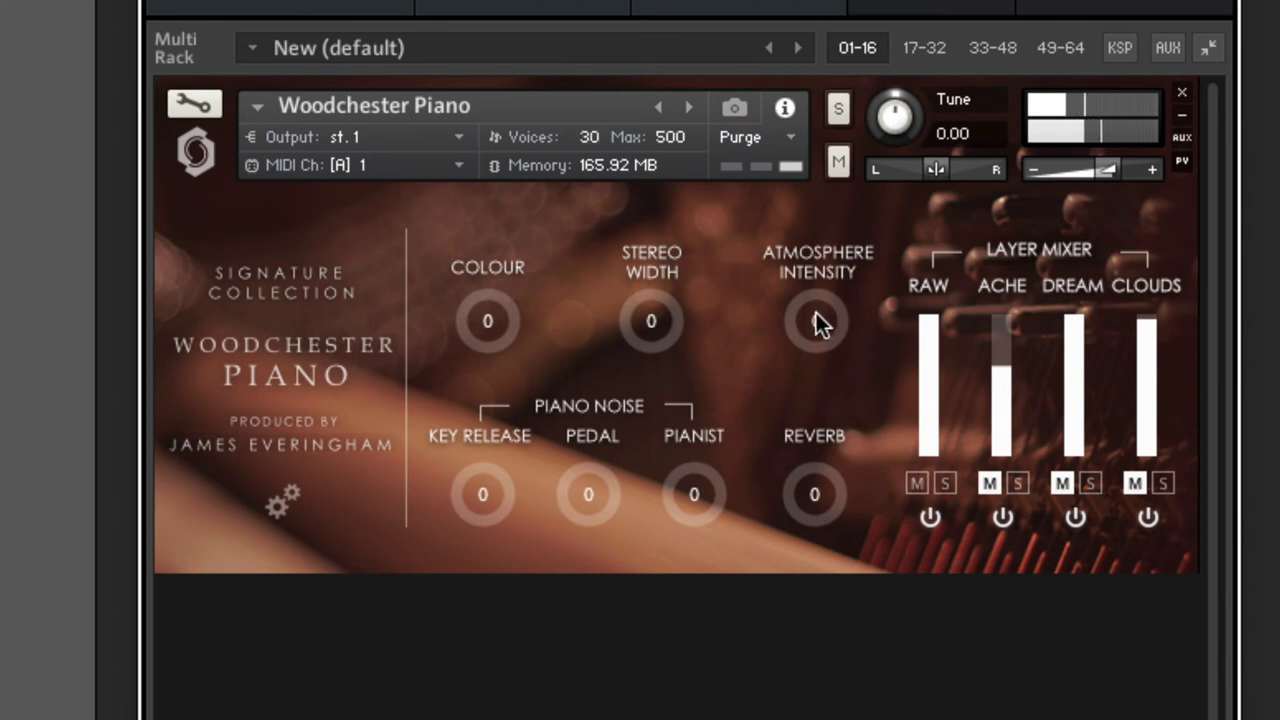
drag(817, 312, 817, 250)
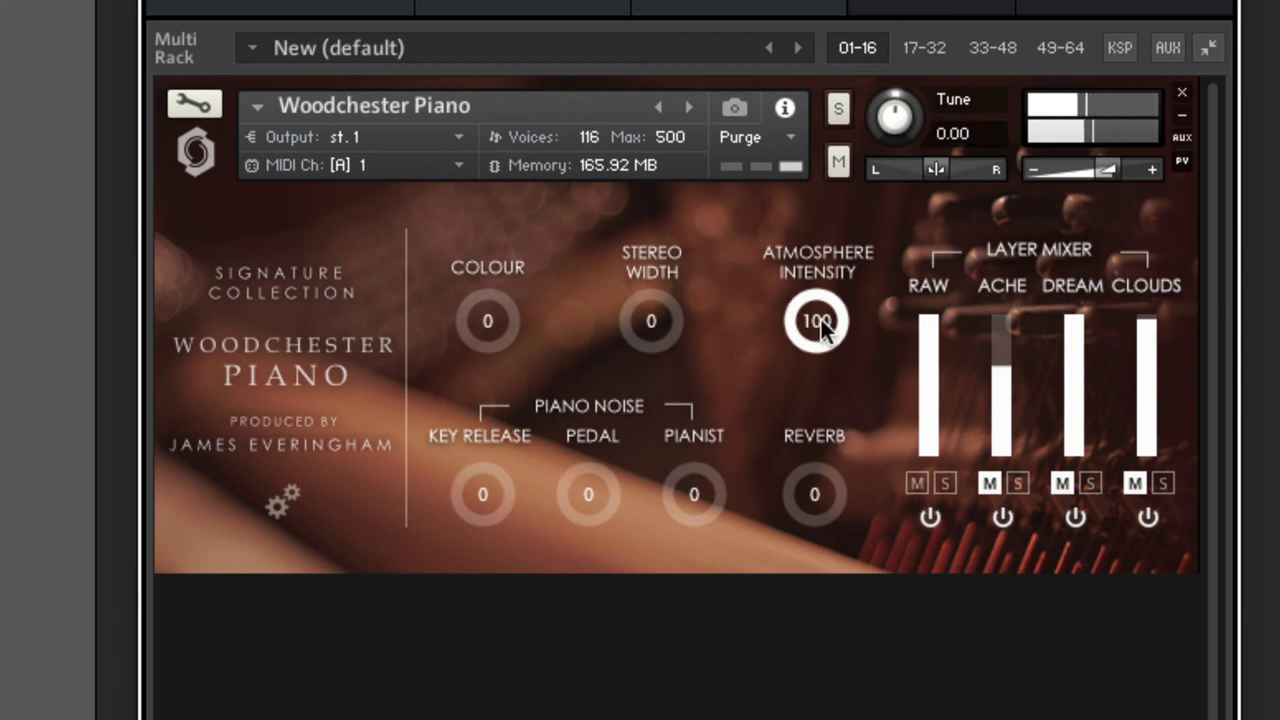
drag(810, 368, 810, 470)
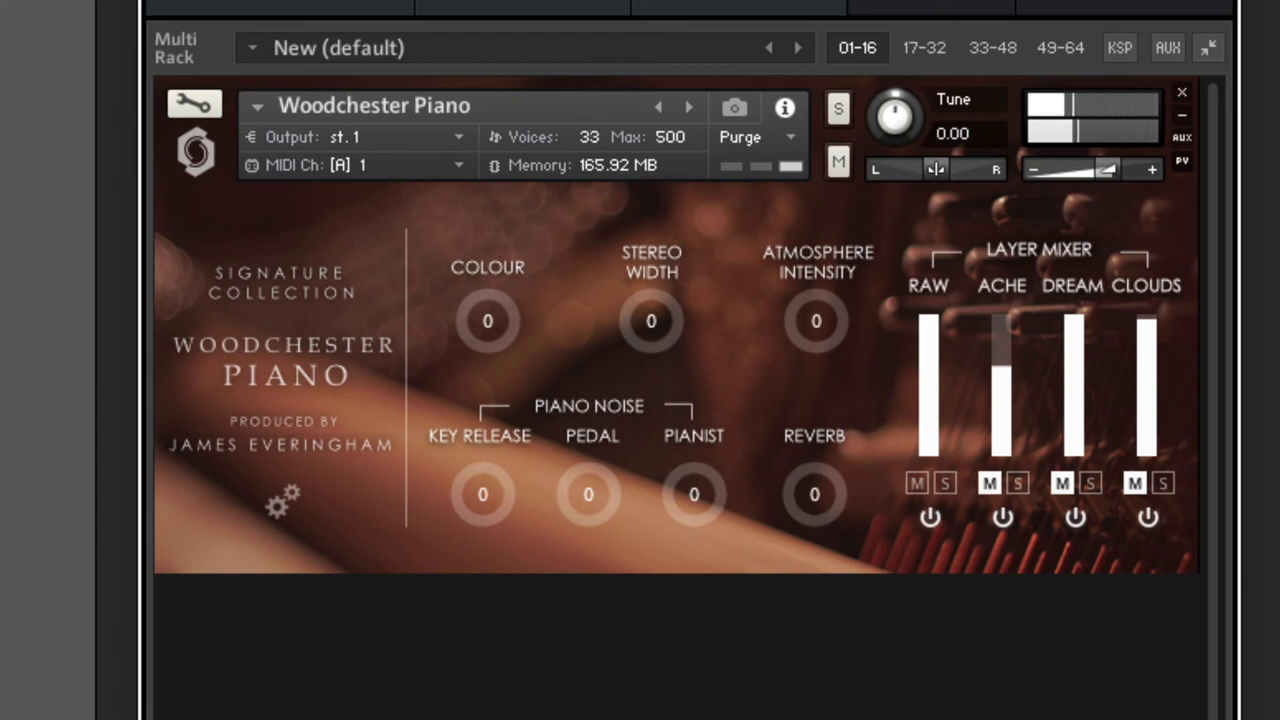
Step: Try Reverb at 100 and Stereo Width at 50 and -50, returning both controls to 0
drag(817, 460, 888, 18)
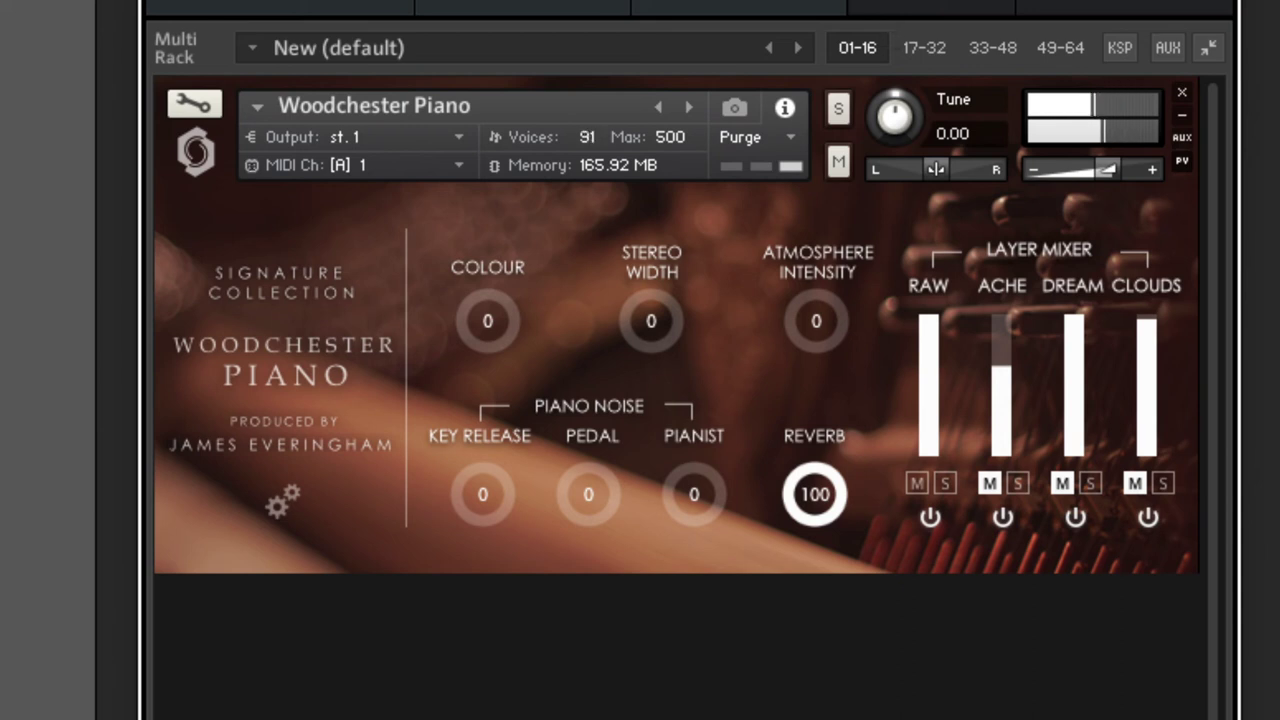
ctrl+click(814, 492)
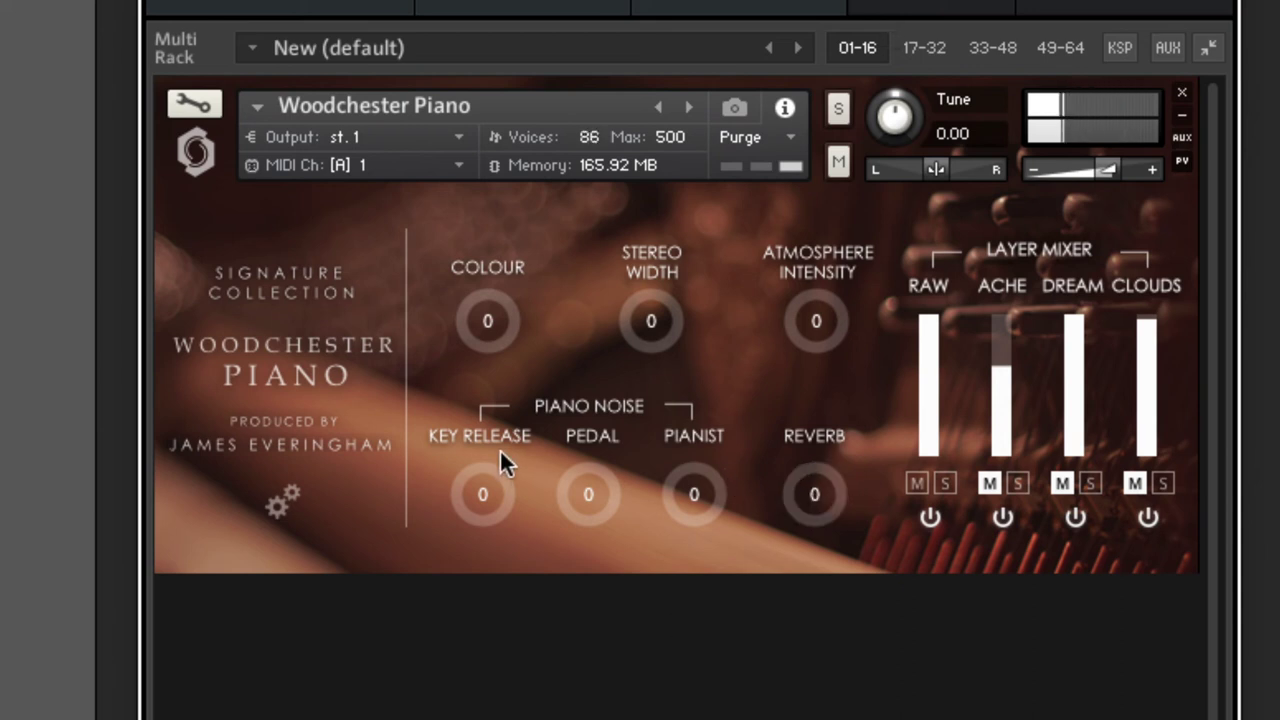
drag(646, 297, 695, 251)
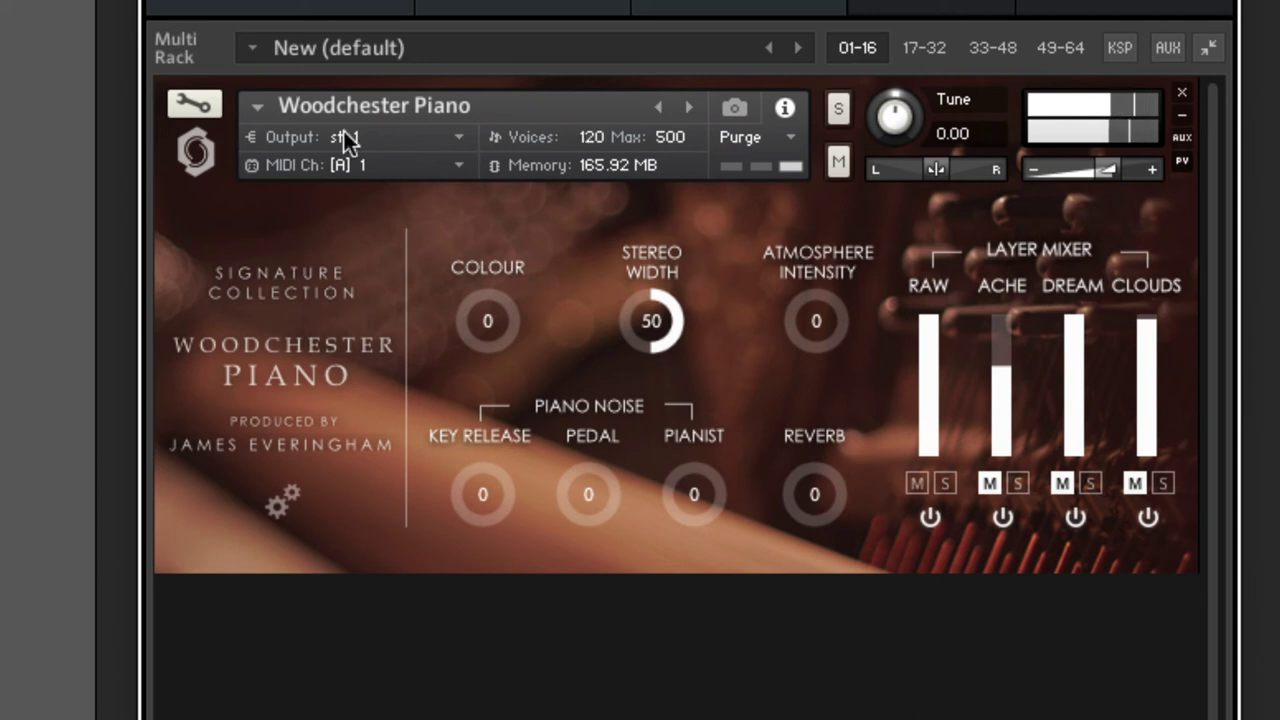
drag(651, 320, 707, 552)
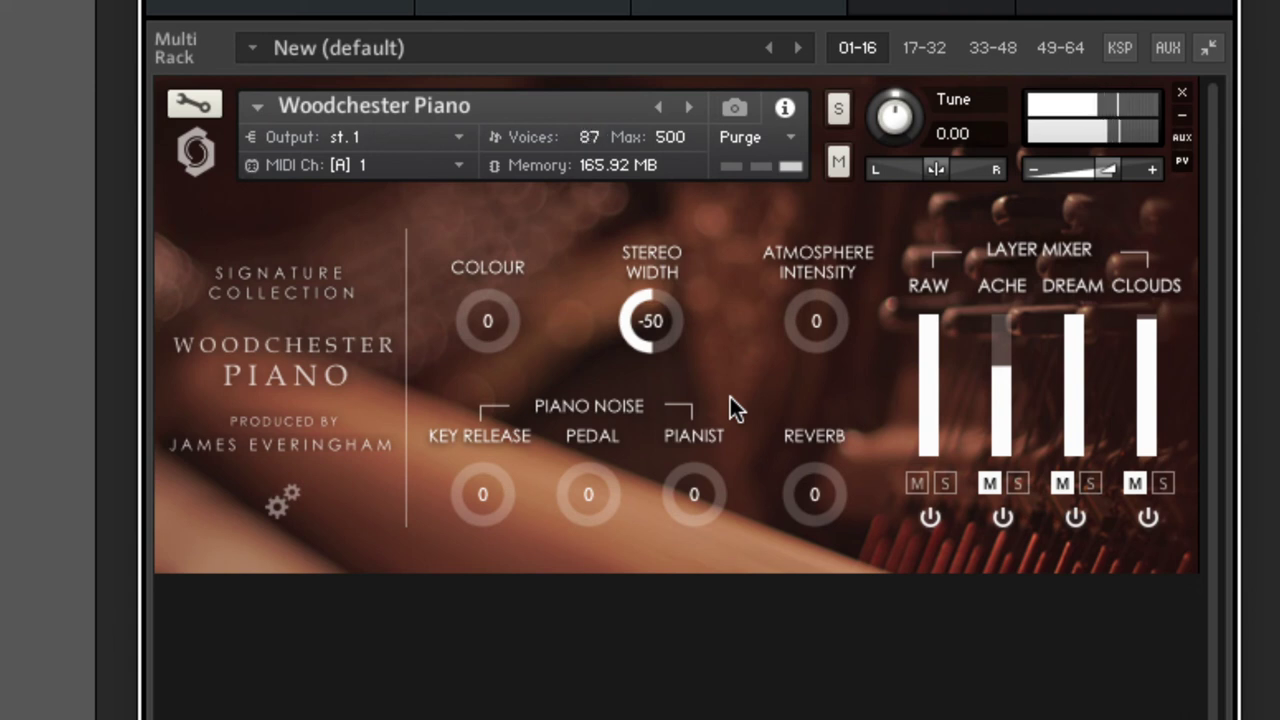
drag(634, 342, 660, 208)
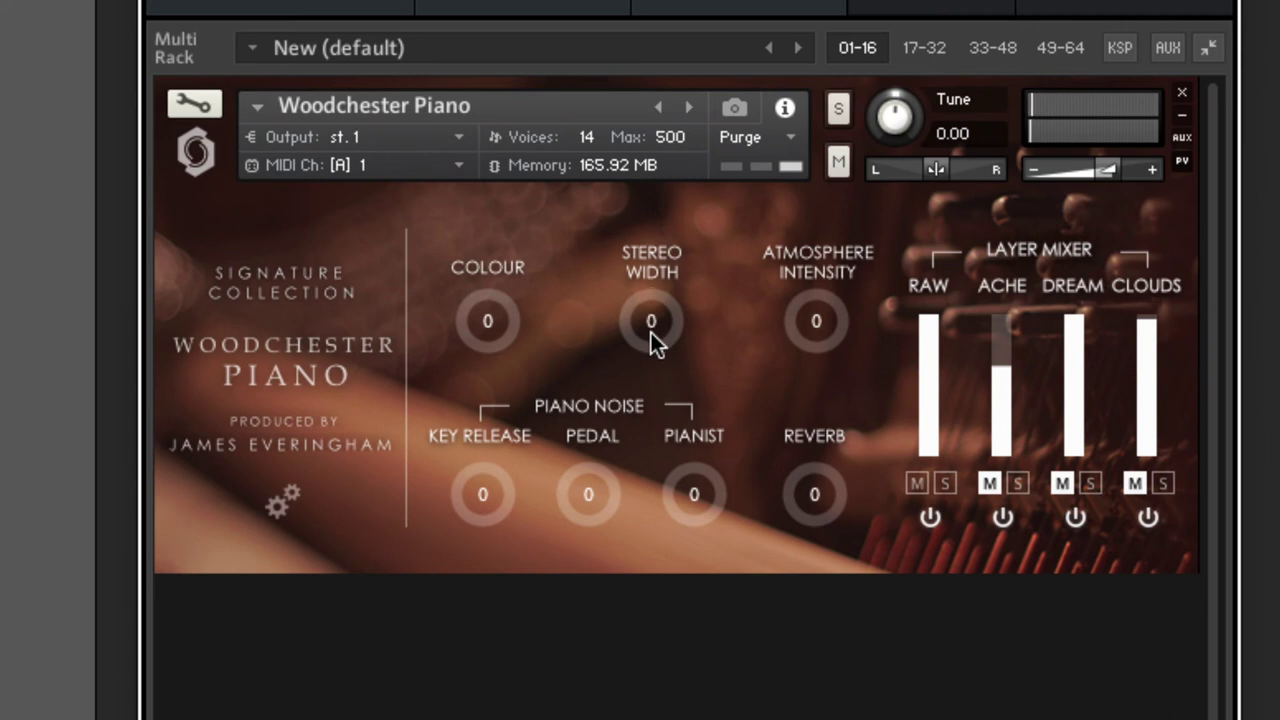
Step: Try the Colour control at 28, 50, -26 and -50, and return it to 0
drag(491, 321, 497, 256)
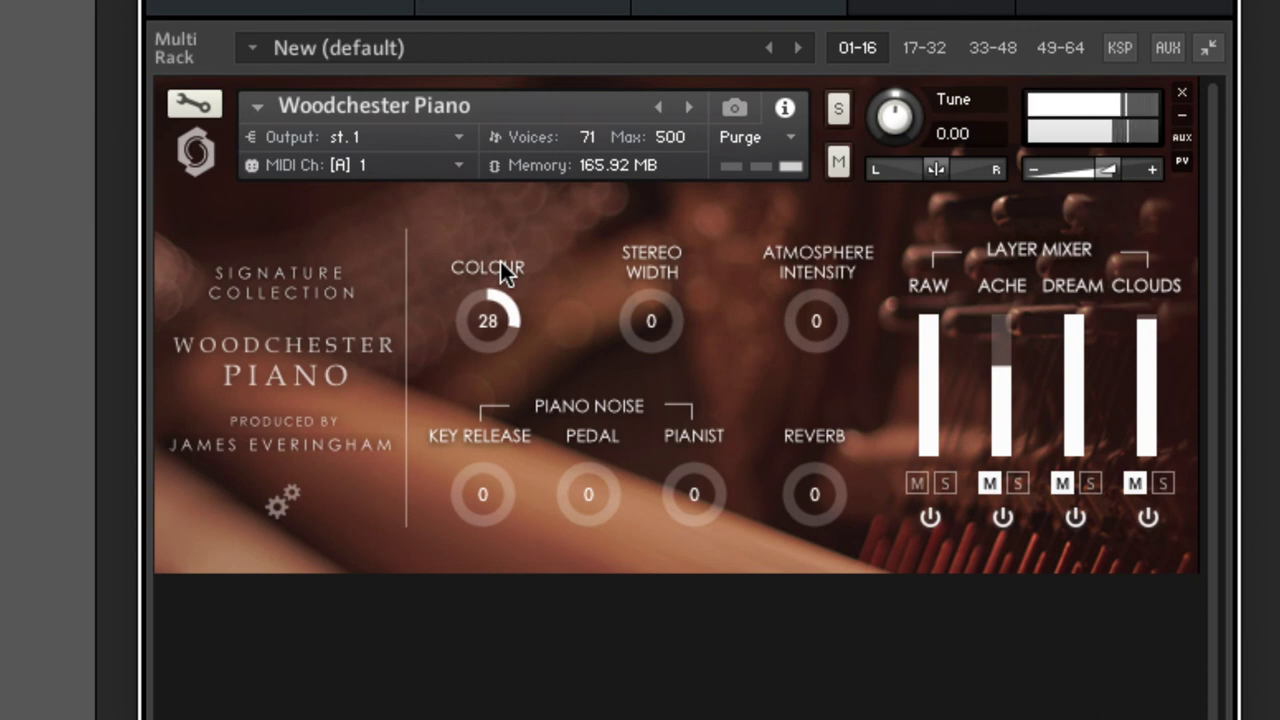
drag(474, 313, 467, 257)
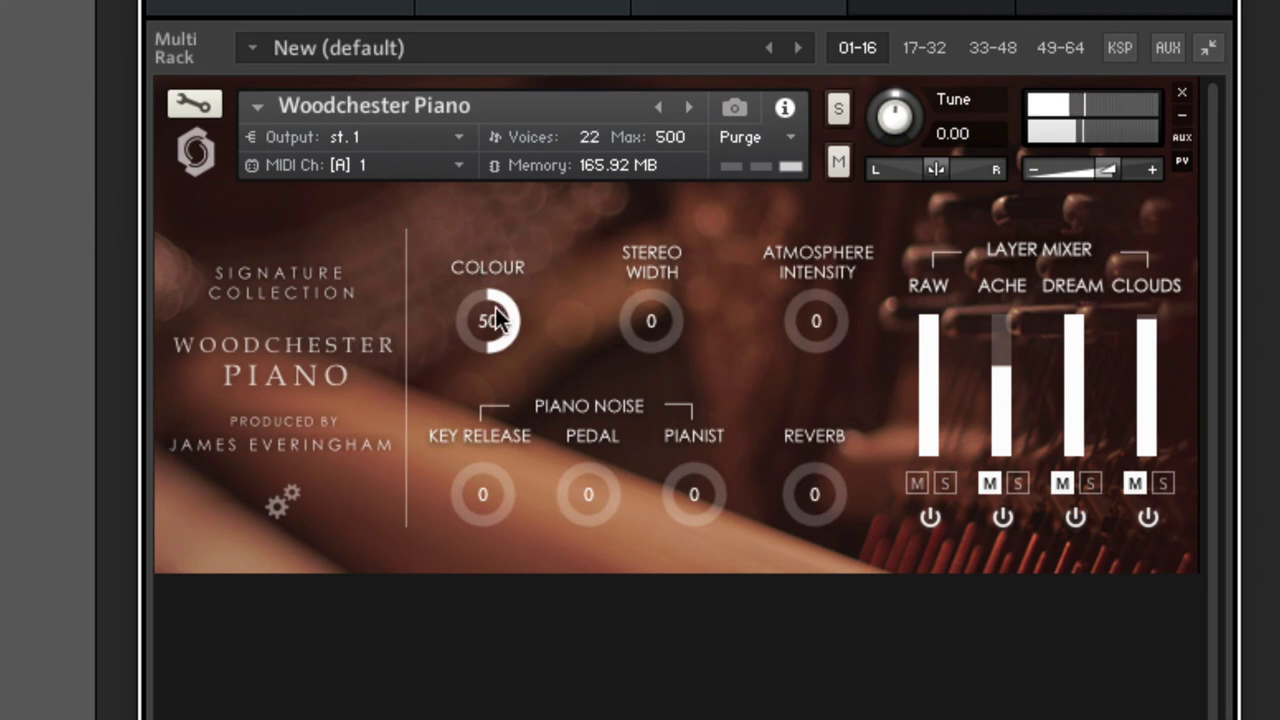
drag(490, 312, 461, 478)
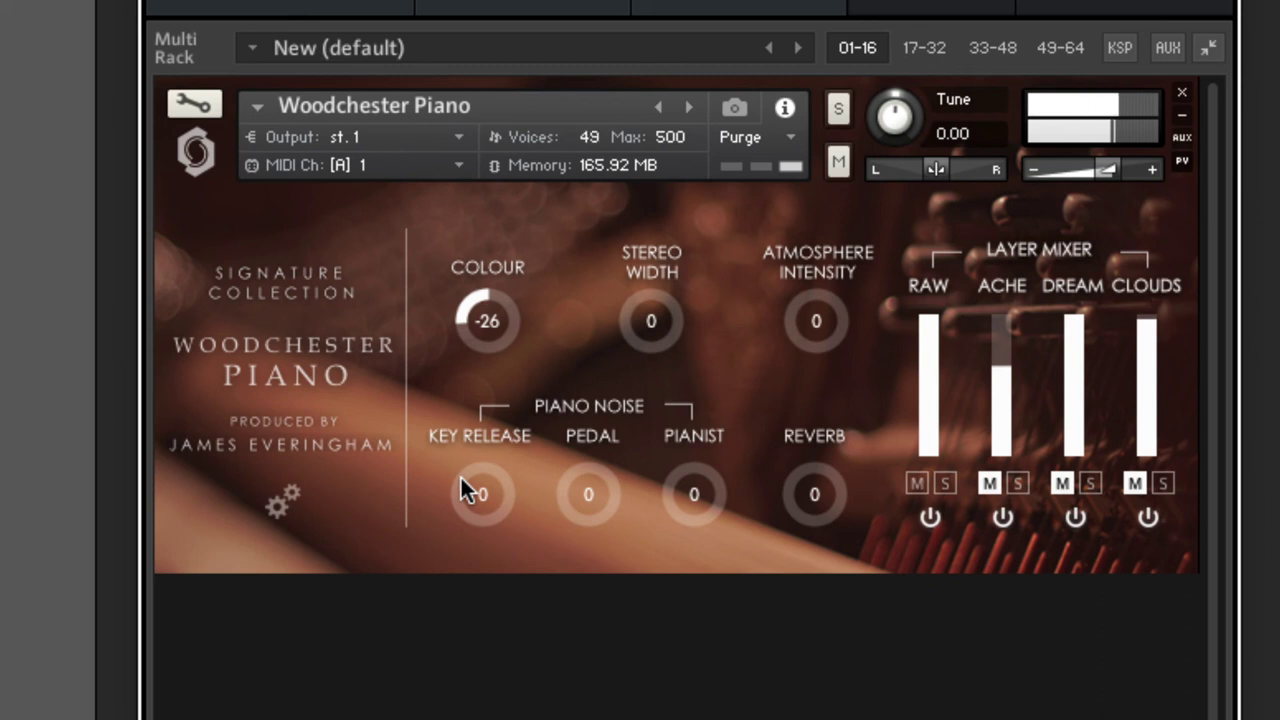
drag(467, 312, 467, 345)
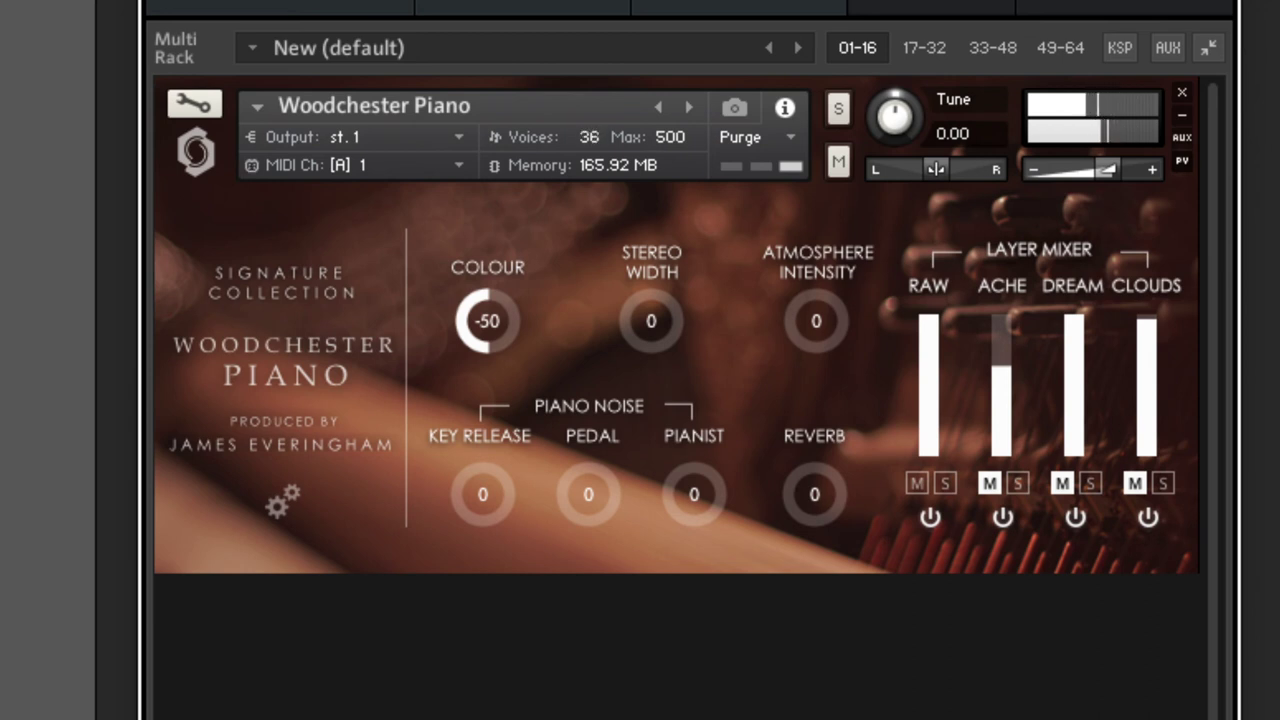
drag(490, 332, 486, 202)
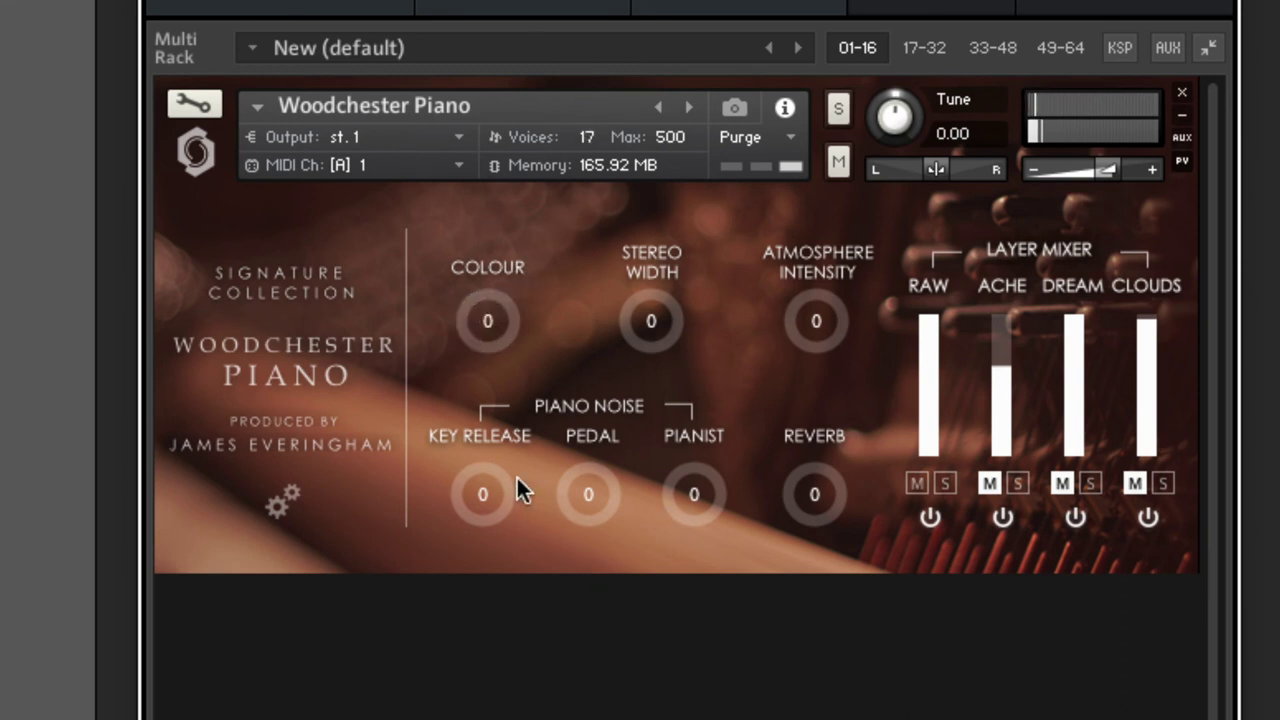
Step: Try the piano noises: Key Release at 100 and a raised Pedal, each returned to 0, and Pianist at 100
drag(483, 494, 537, 5)
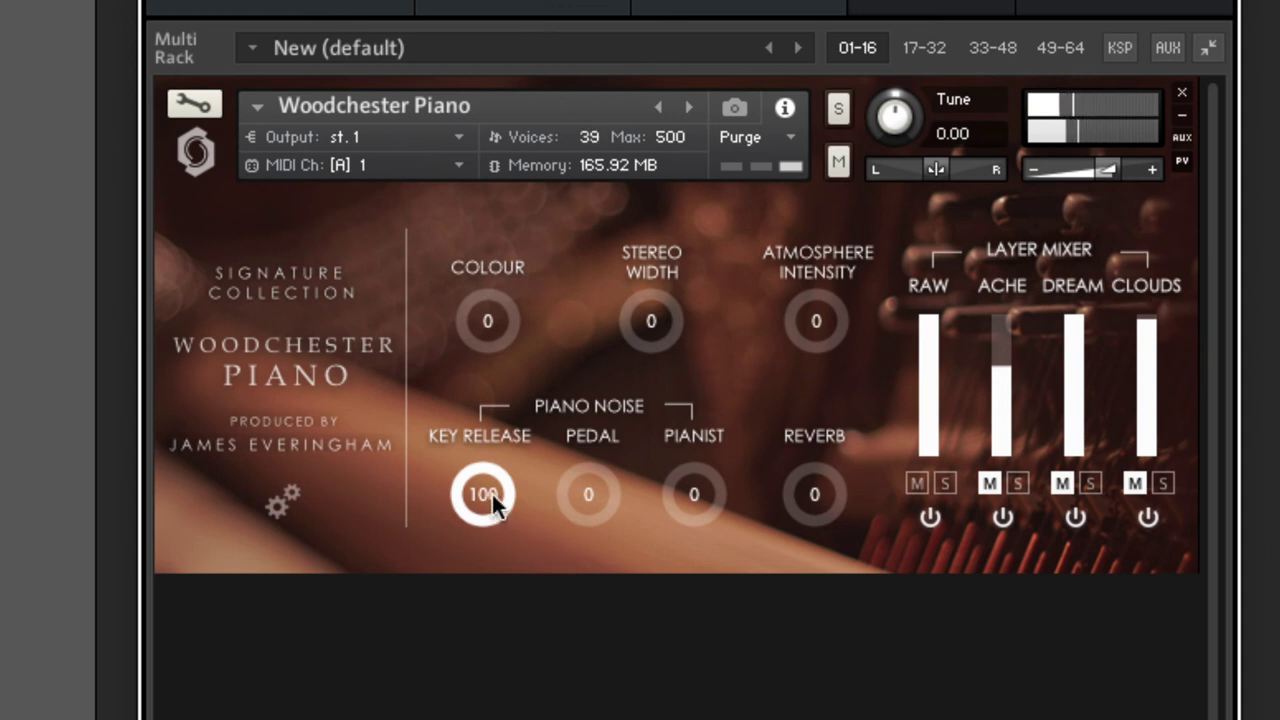
drag(488, 494, 488, 580)
drag(566, 486, 566, 400)
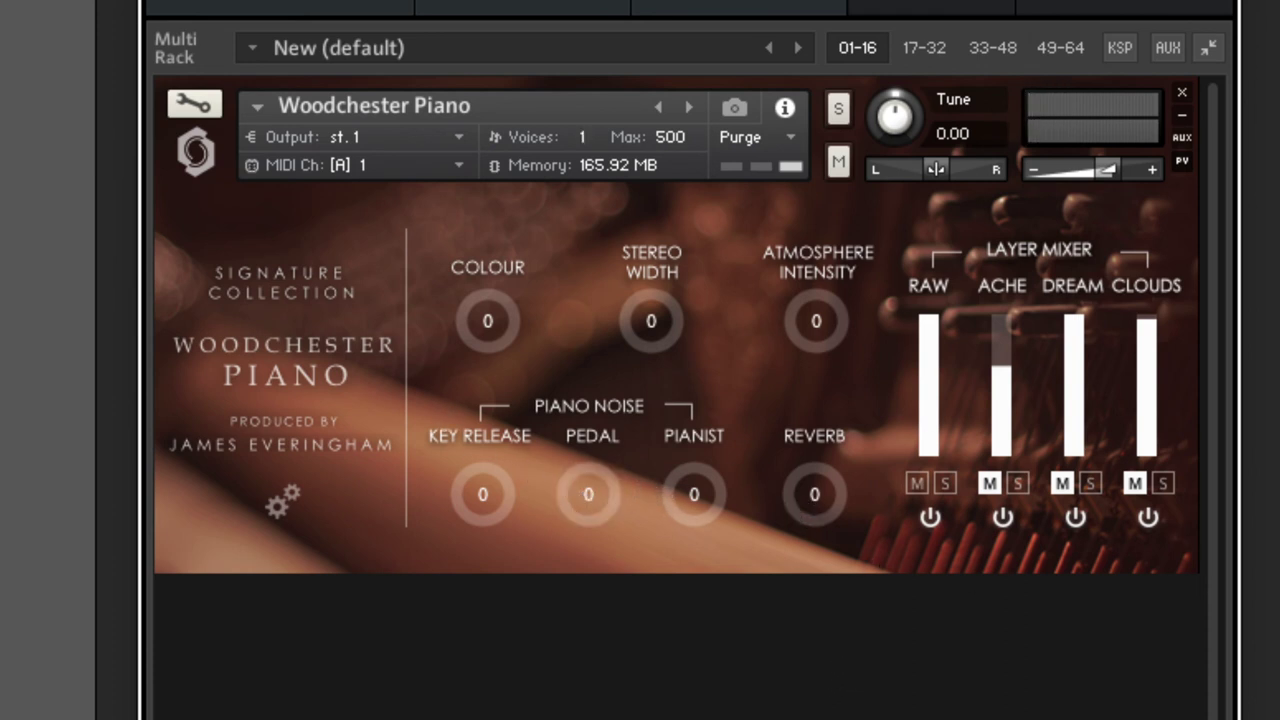
drag(711, 508, 695, 180)
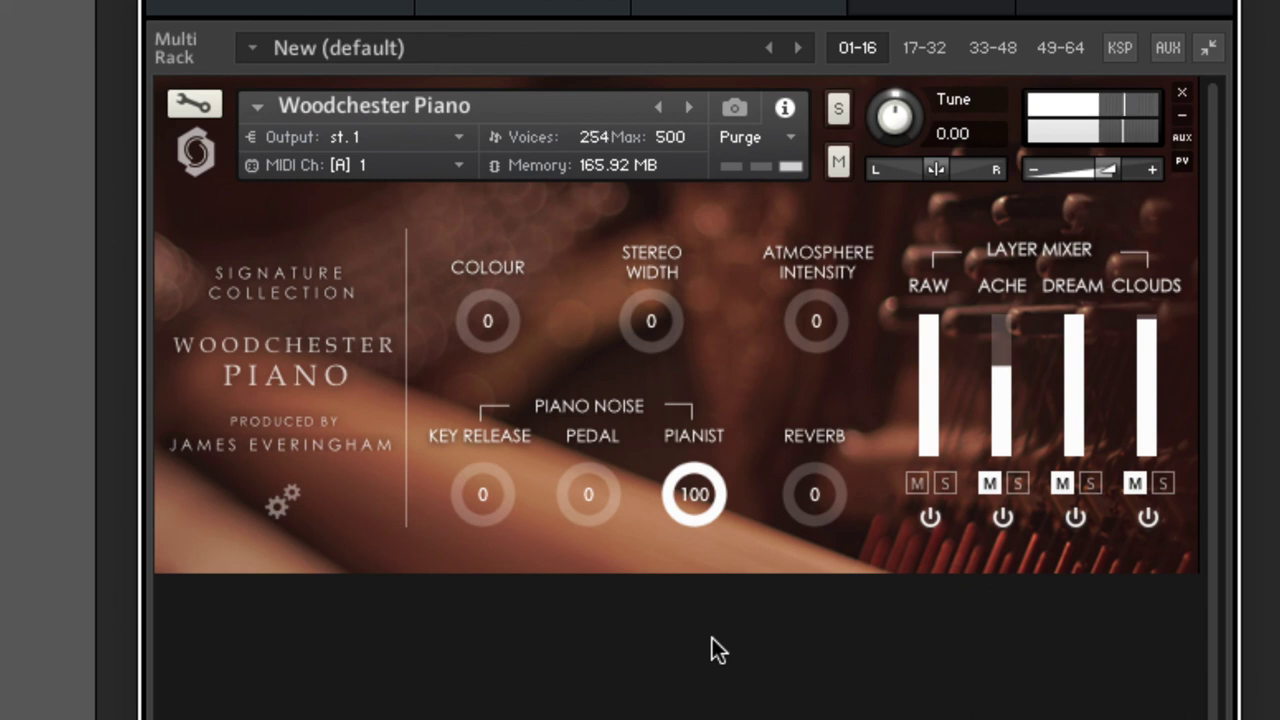
Step: Try Velocity Response at maximum and minimum in the instrument settings, restore it to about halfway, and return to the main controls
click(278, 503)
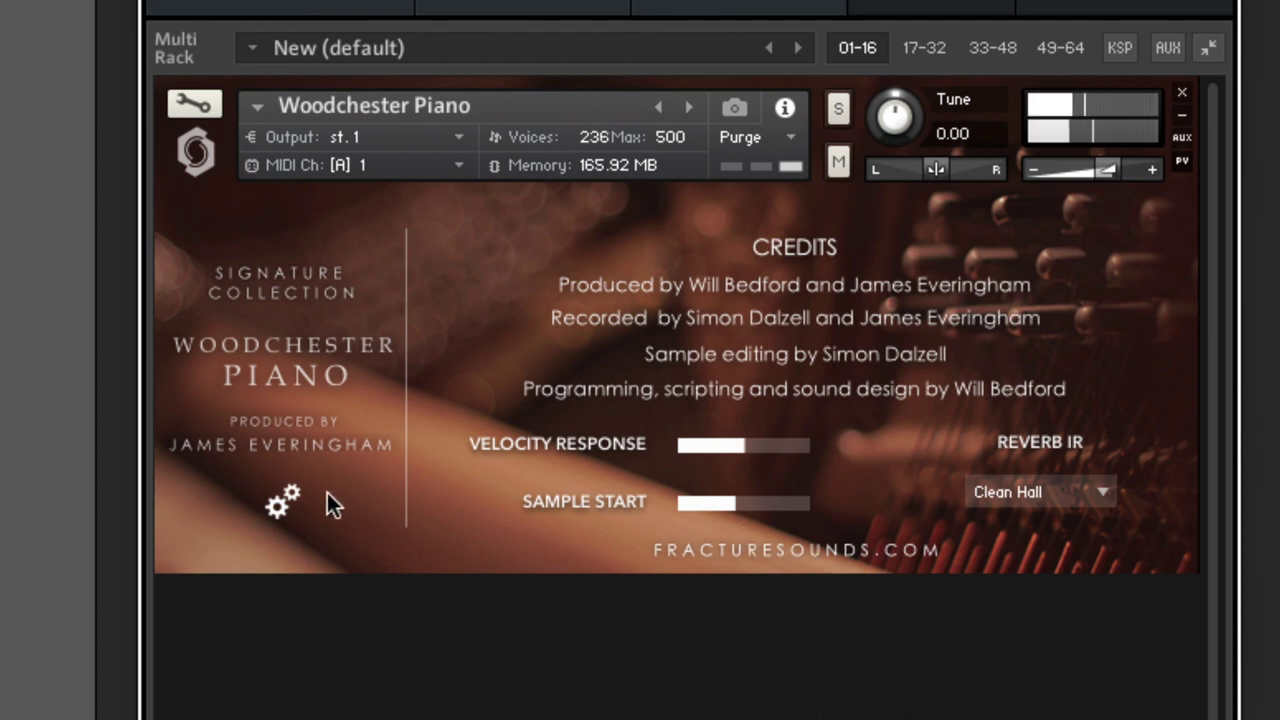
drag(745, 440, 921, 467)
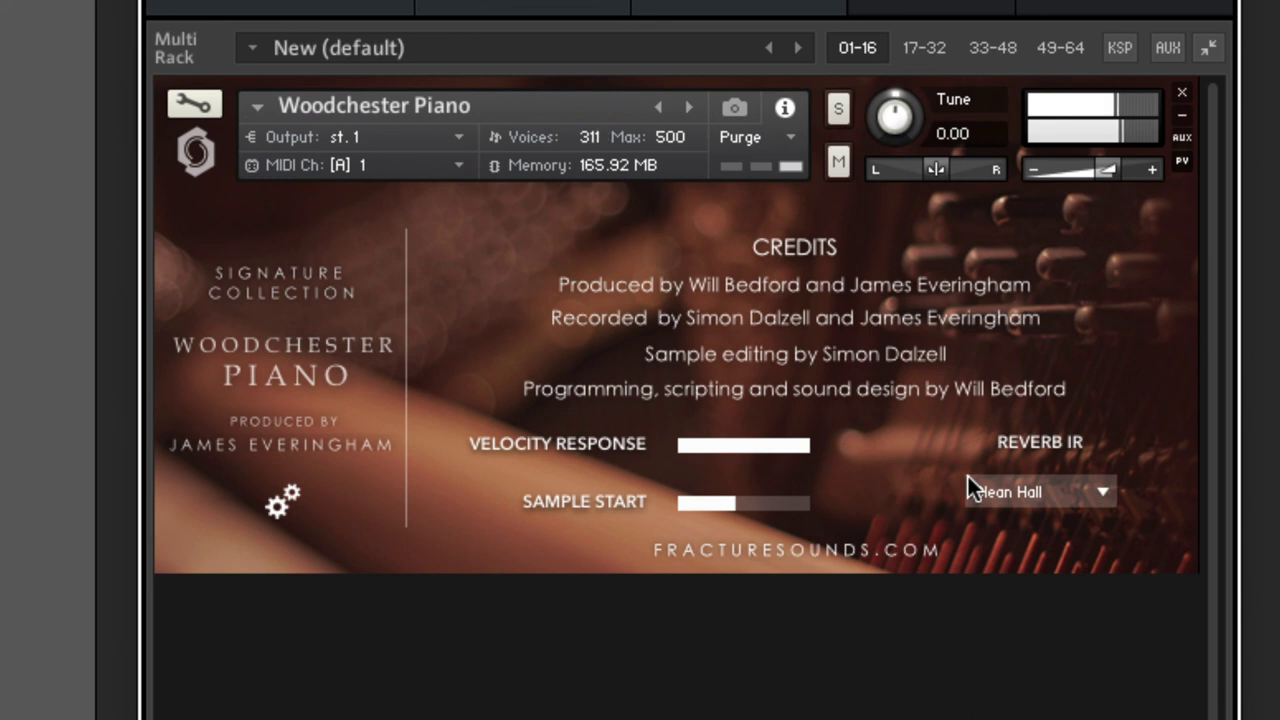
drag(675, 443, 23, 480)
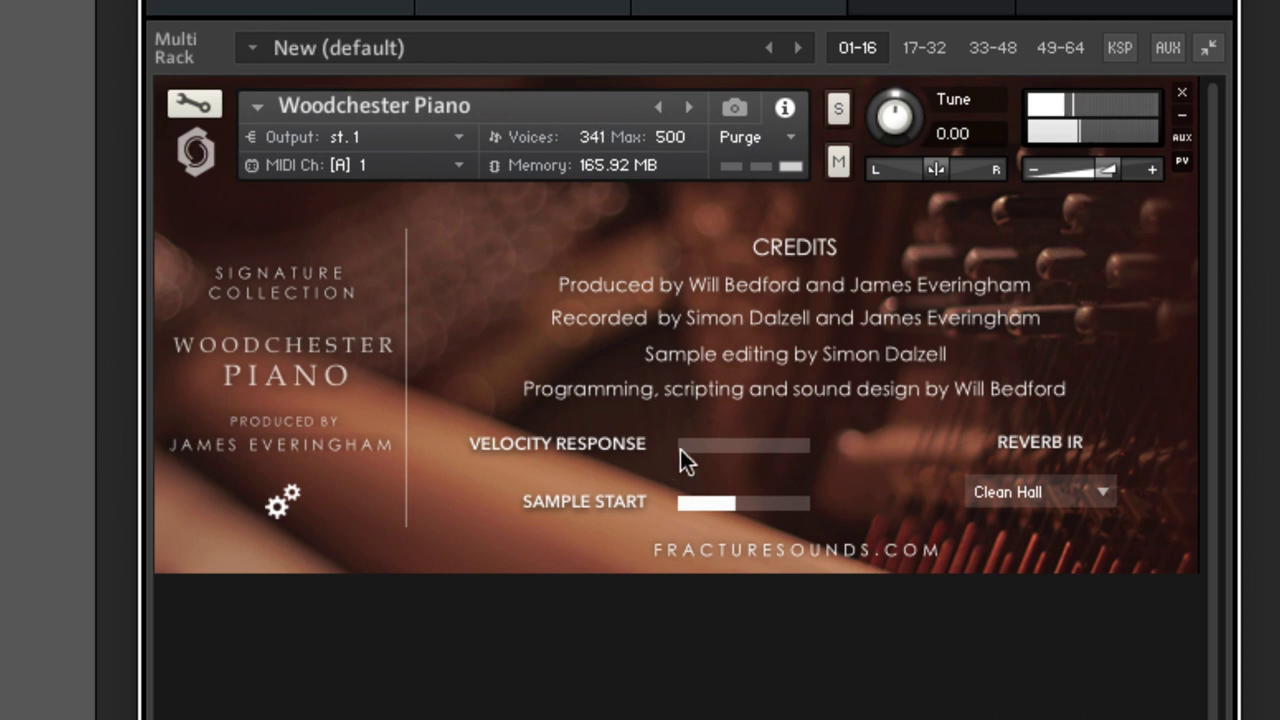
drag(680, 449, 814, 466)
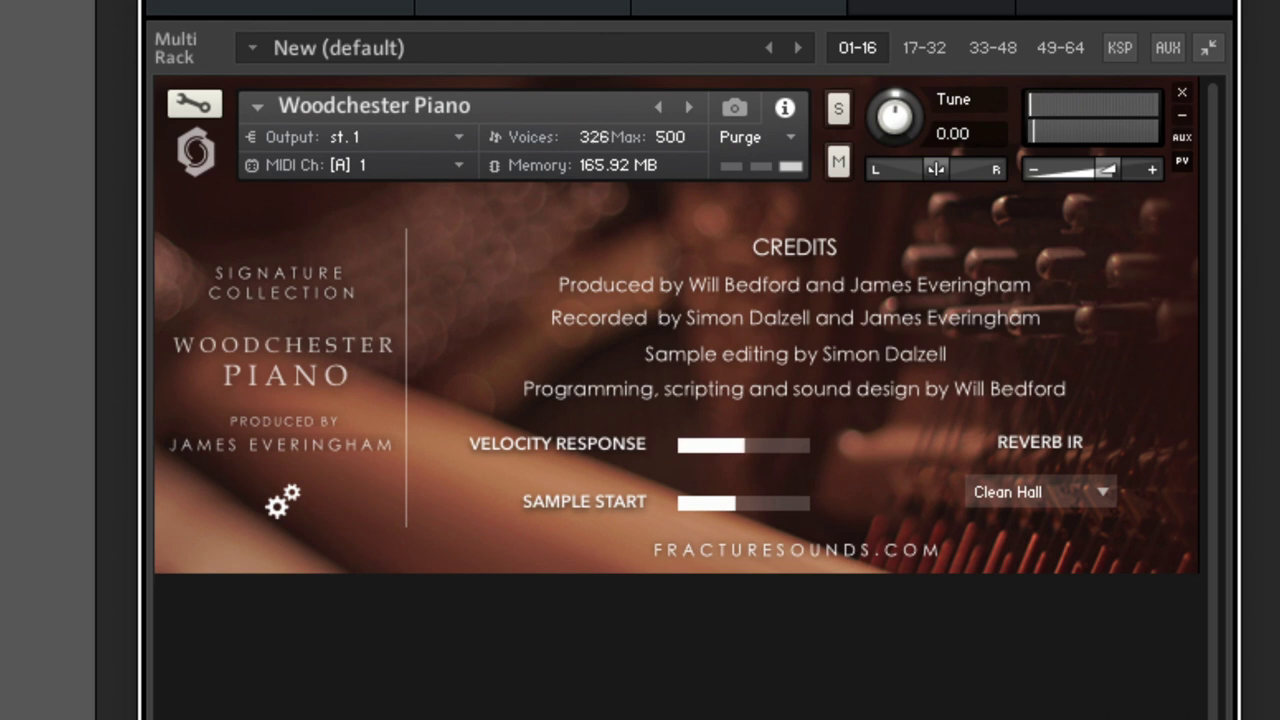
click(285, 503)
Step: Set the Pianist noise to 0 and raise Reverb through 56 and 82 to 100
drag(834, 494, 819, 362)
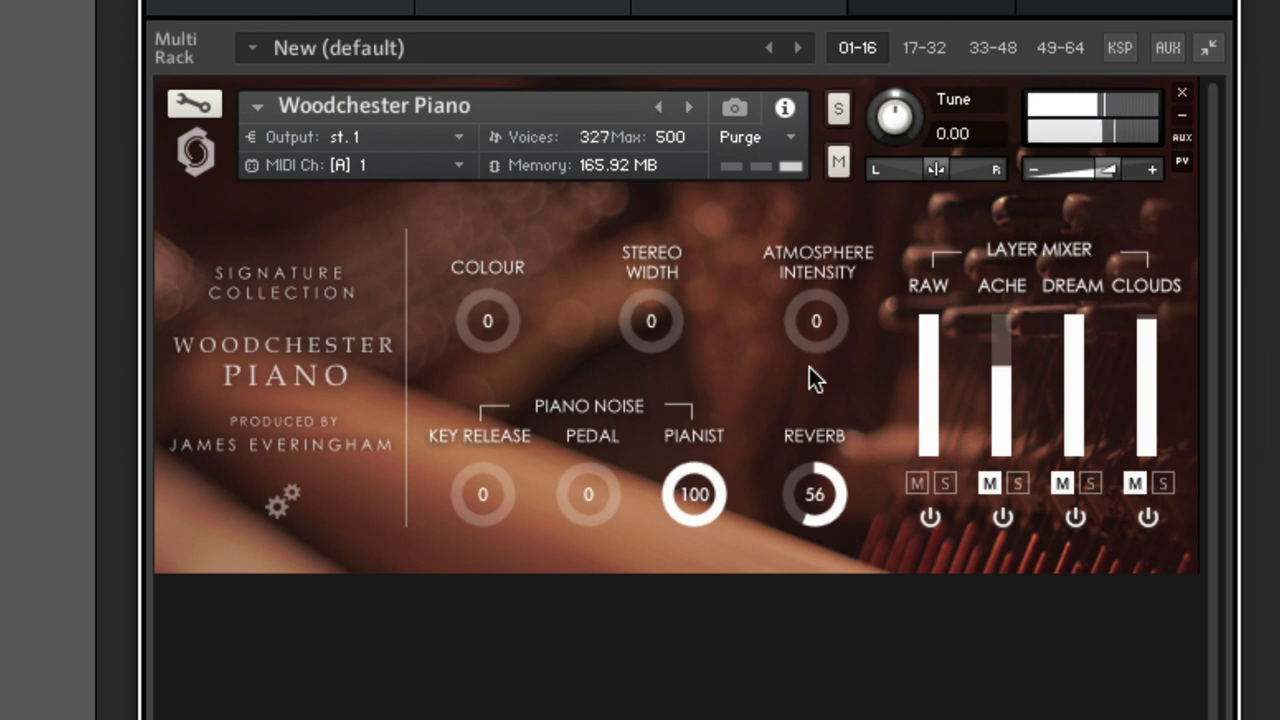
drag(694, 494, 694, 560)
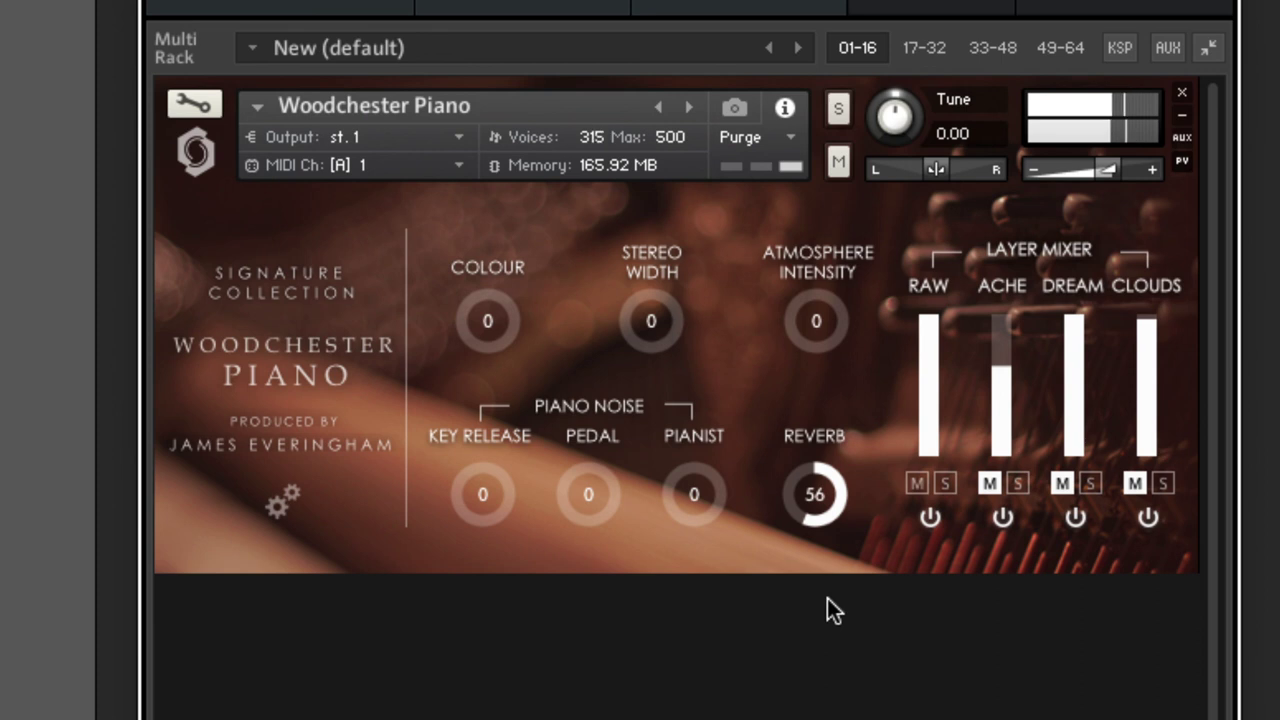
mouse_move(814, 459)
mouse_down()
mouse_move(802, 431)
mouse_move(803, 443)
mouse_up()
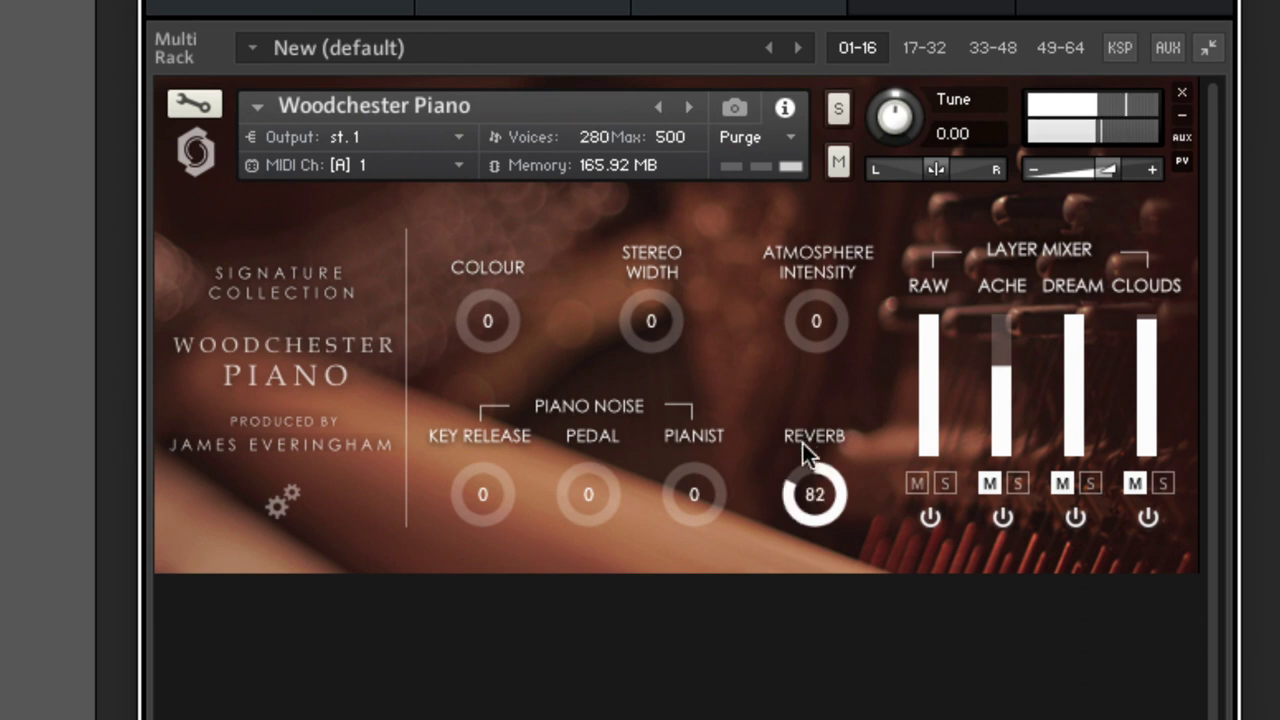
drag(805, 480, 800, 414)
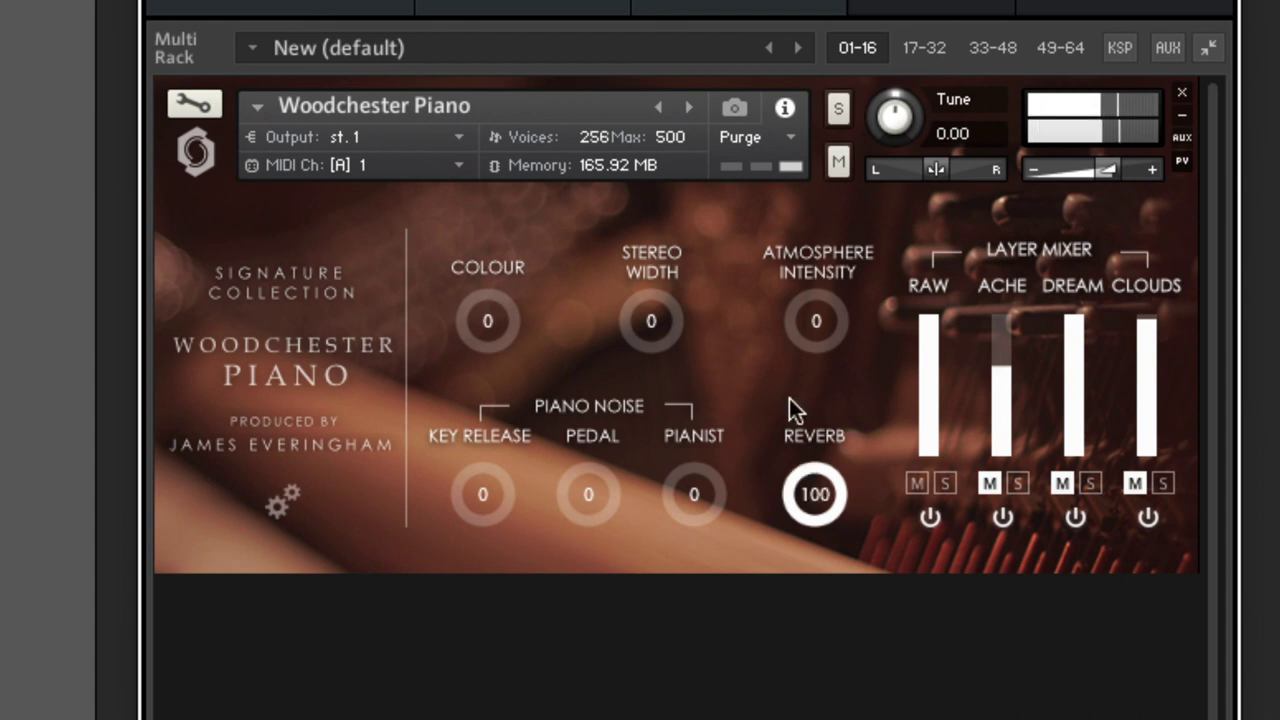
Step: Open the instrument settings and audition the Warm Stage and Big ol' Hall reverb impulse responses
click(285, 502)
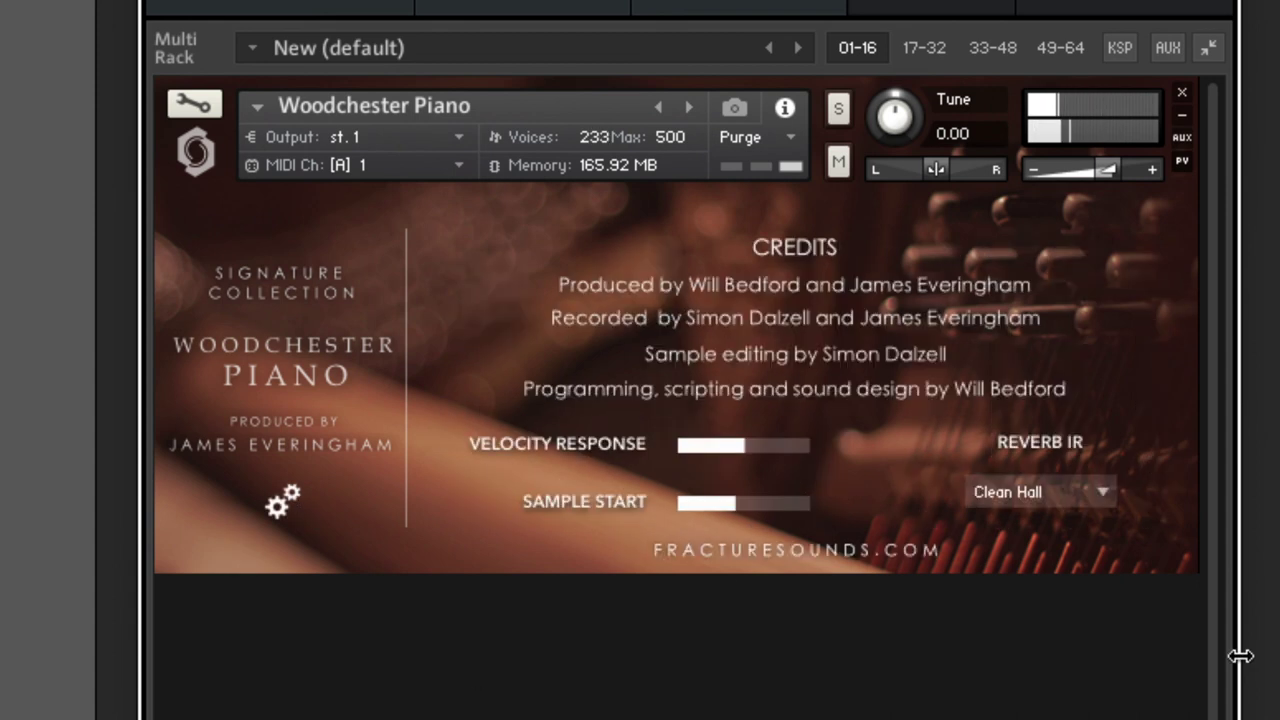
click(1103, 490)
click(1106, 557)
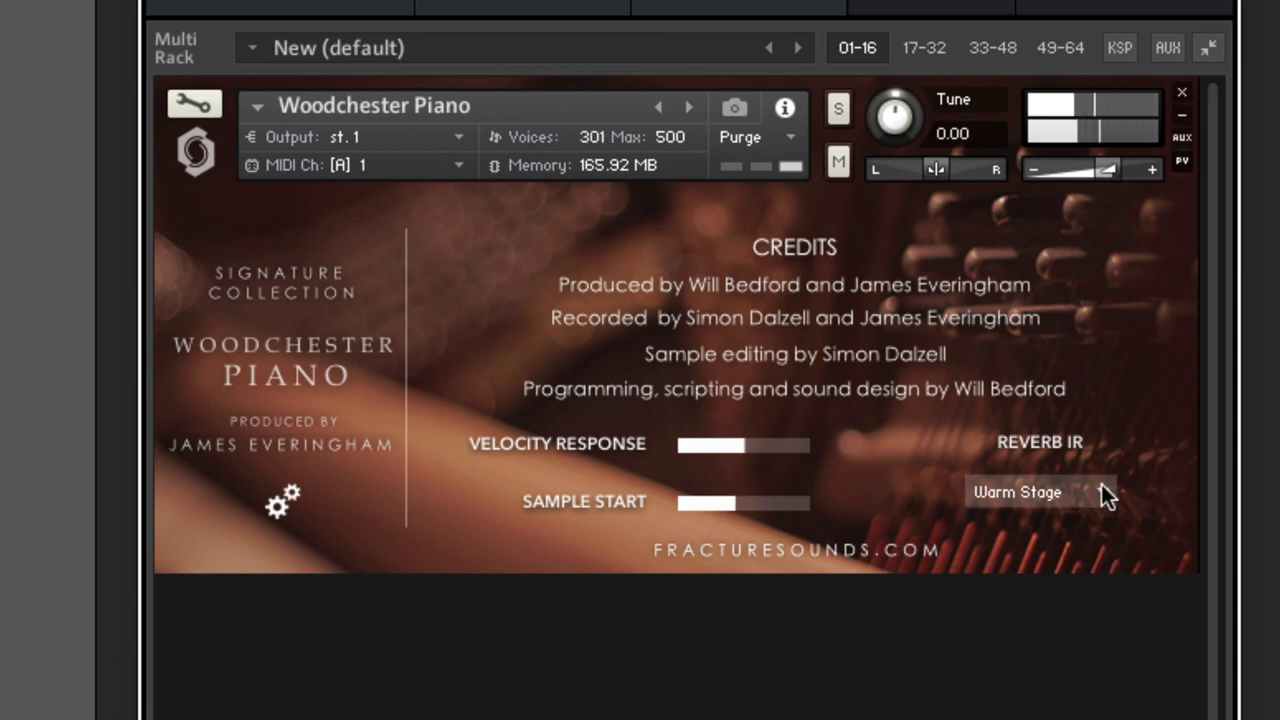
click(1101, 489)
click(1068, 580)
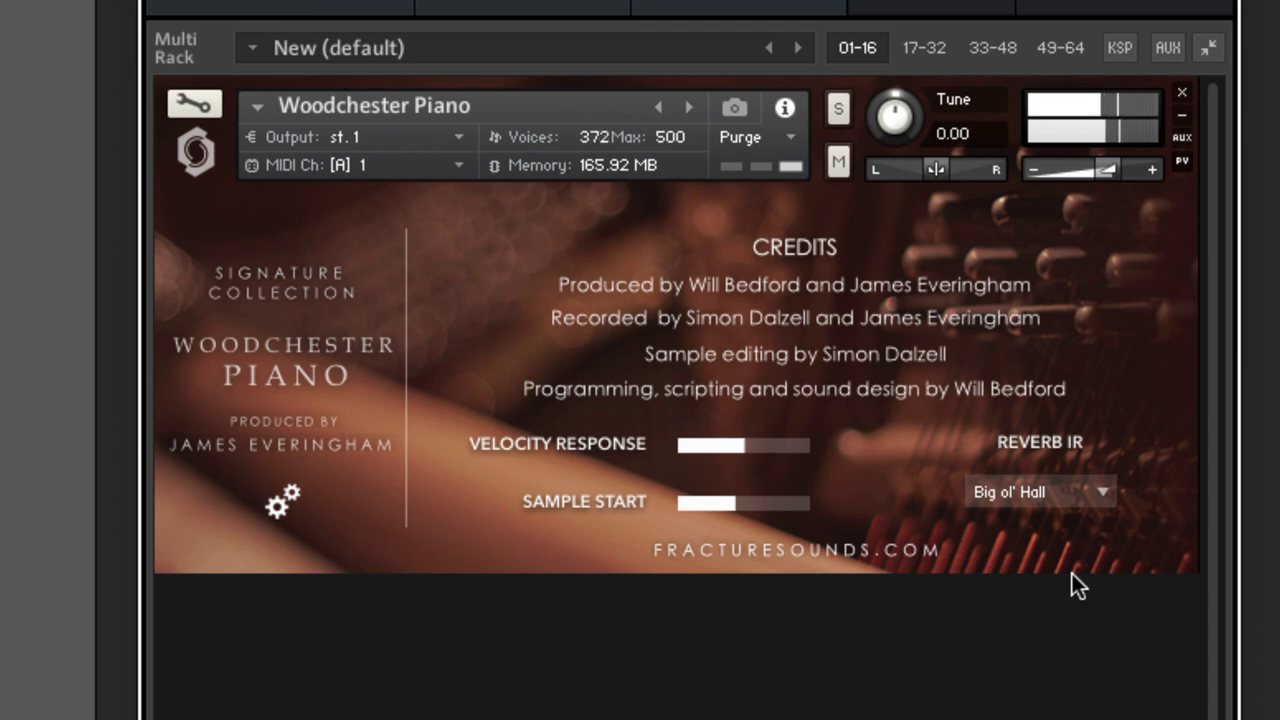
Step: Audition the Close = Far and Spring reverb impulse responses
click(1098, 495)
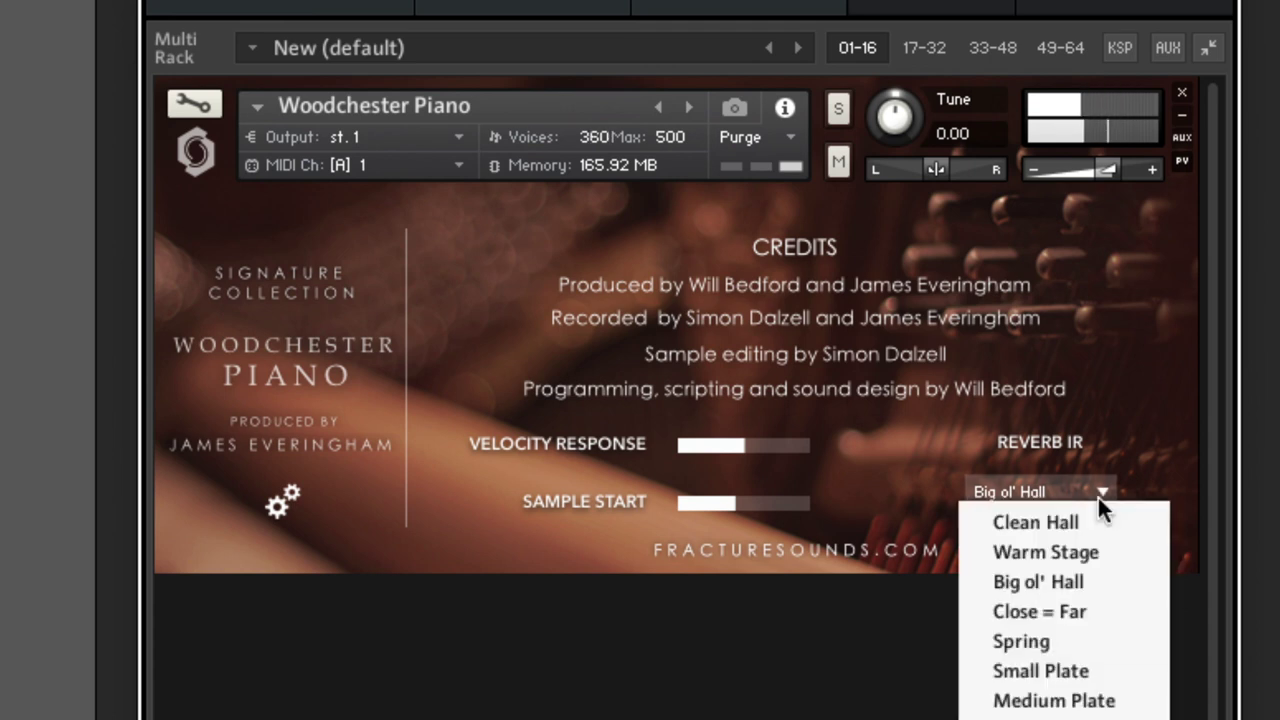
click(1084, 610)
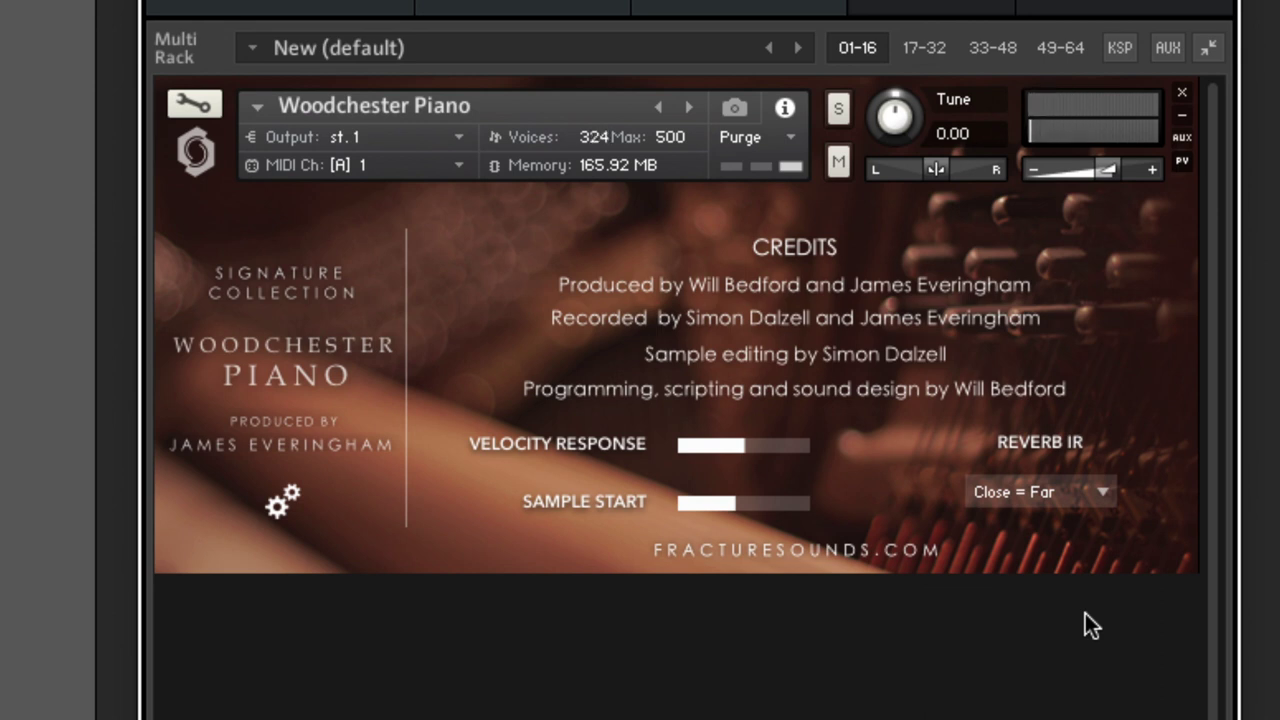
click(1095, 495)
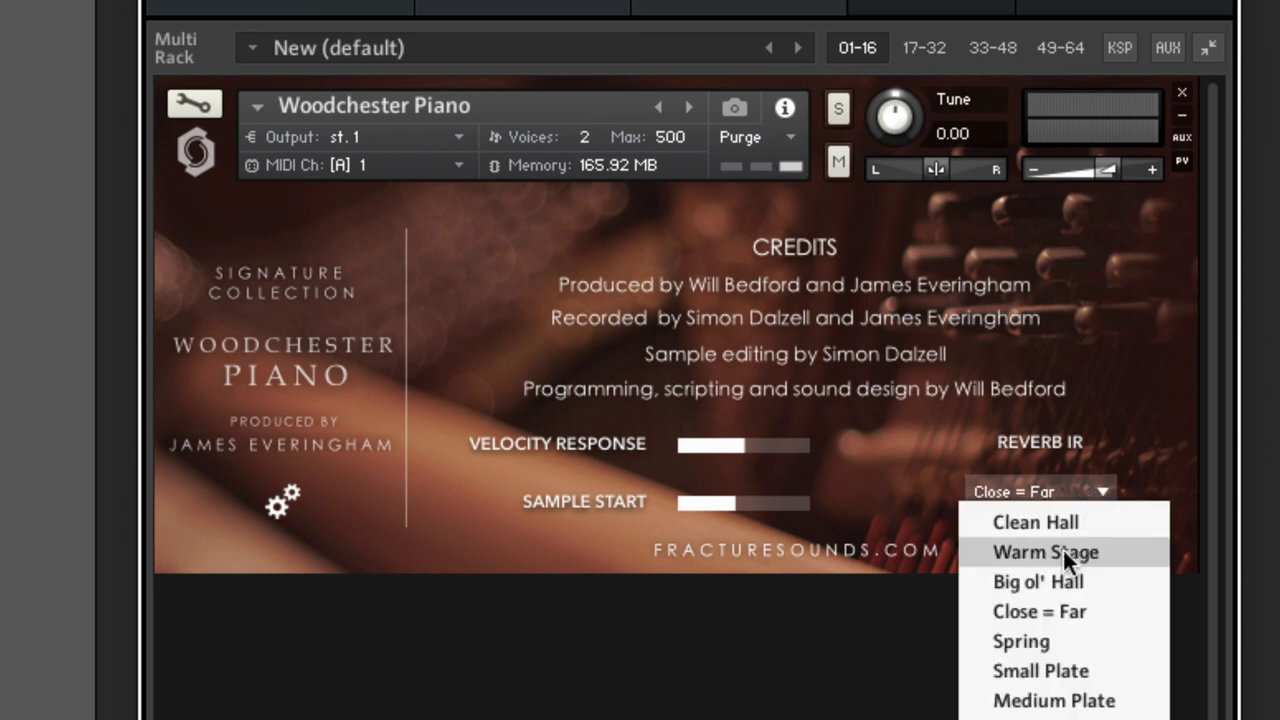
click(1068, 632)
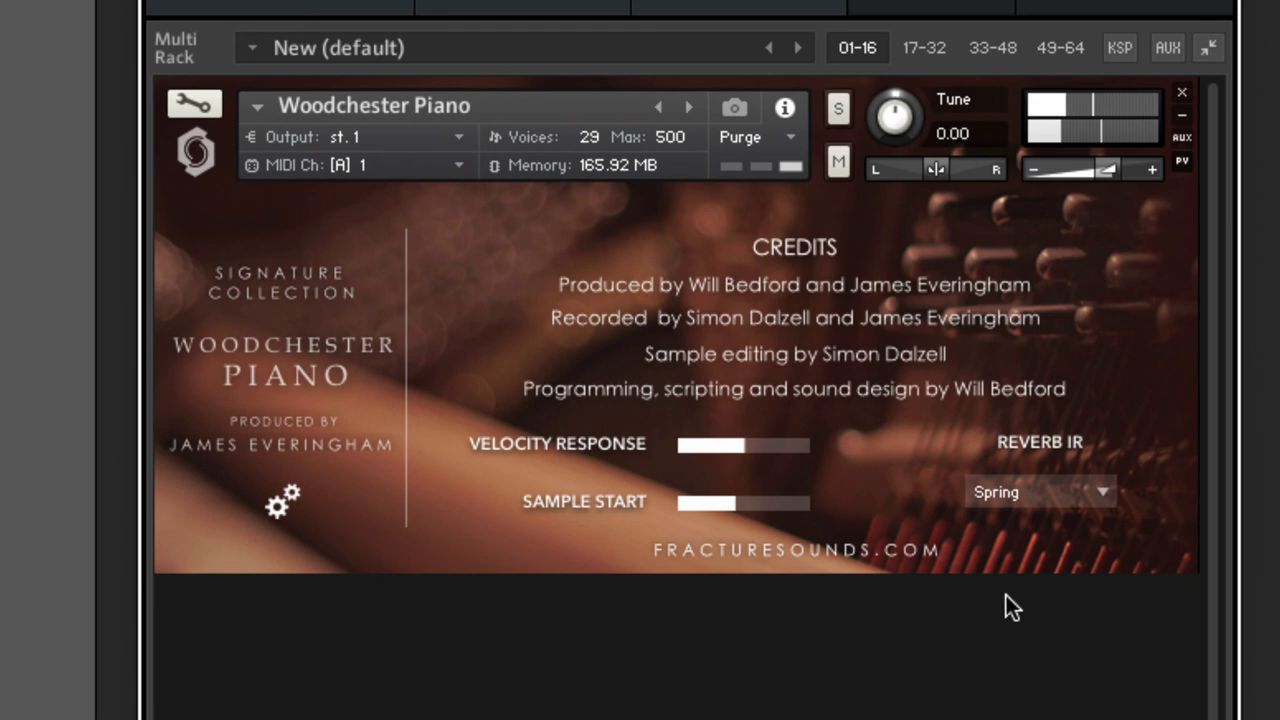
Step: Audition the Small Plate, Medium Plate and Large Plate reverb impulse responses, and select Dinner is Served
click(1040, 492)
click(1073, 668)
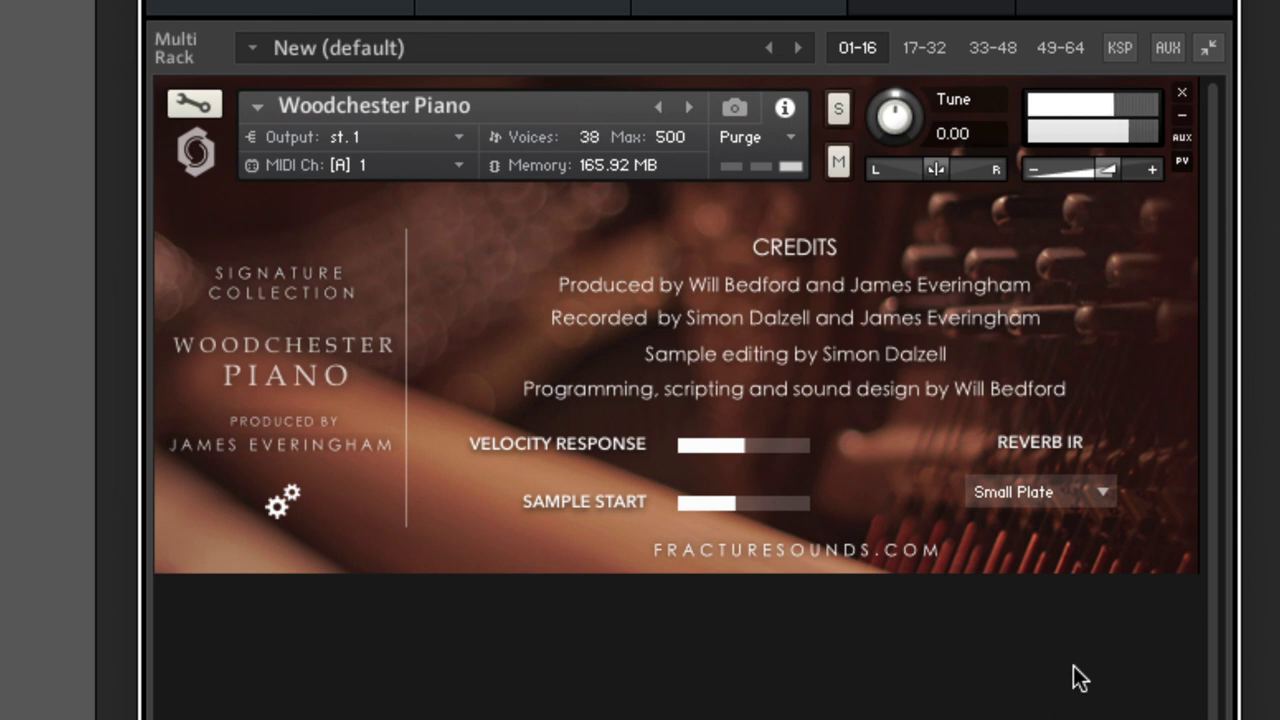
click(1098, 491)
click(1090, 700)
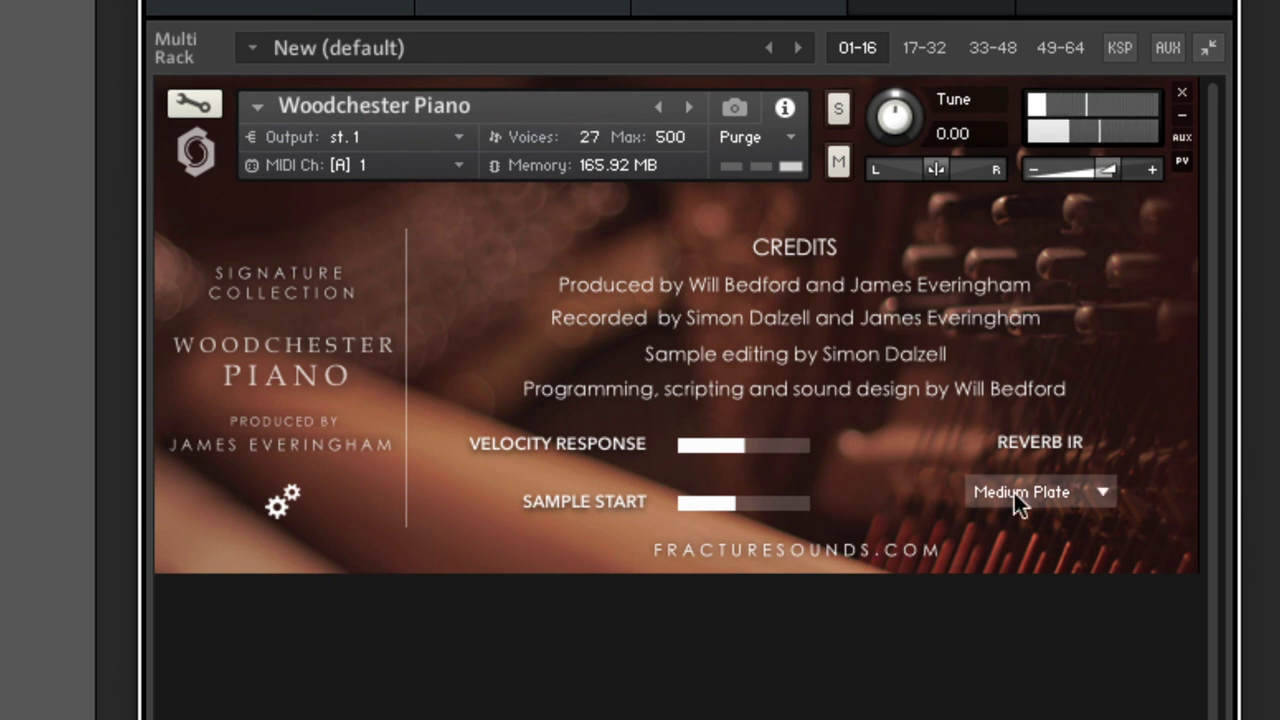
click(1101, 493)
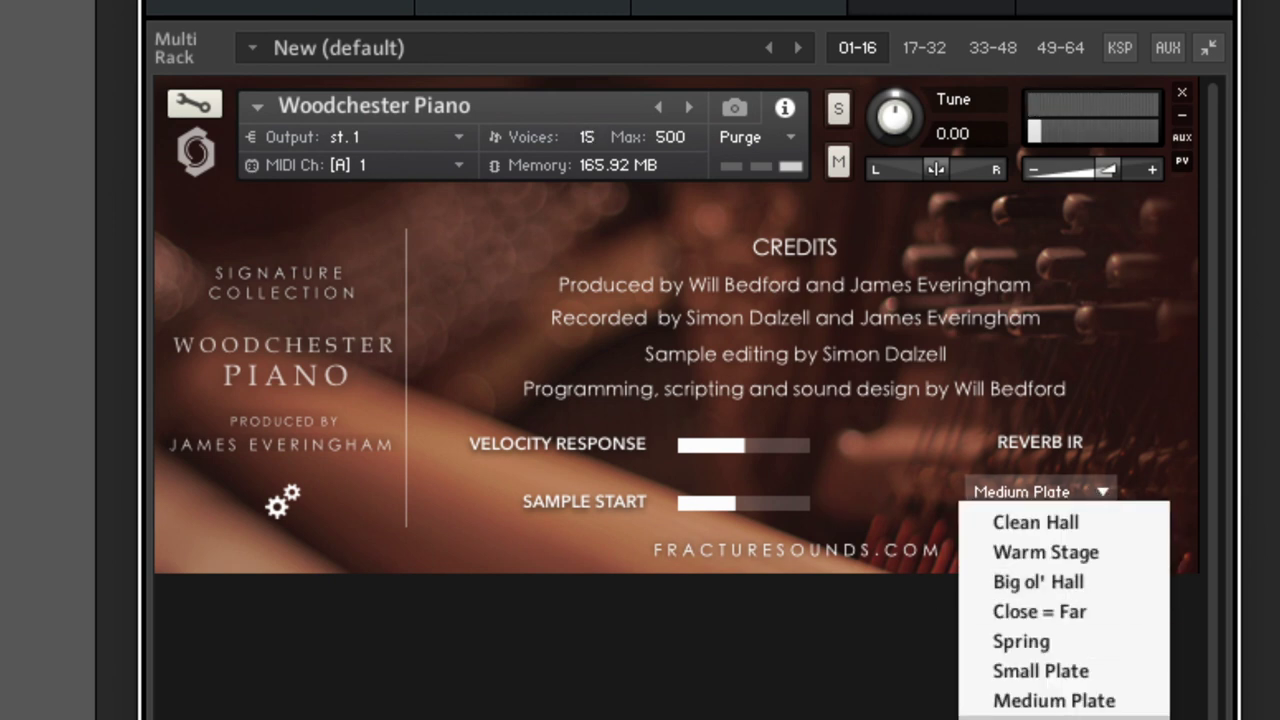
click(1054, 719)
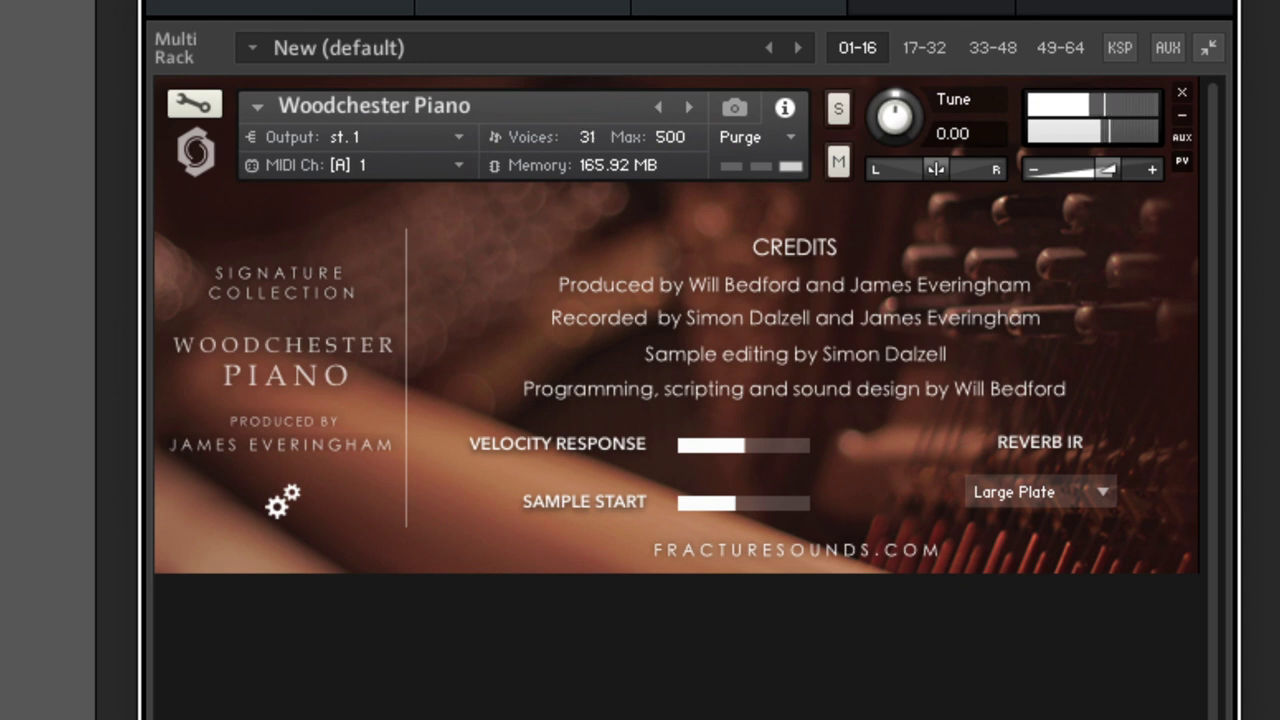
click(1104, 490)
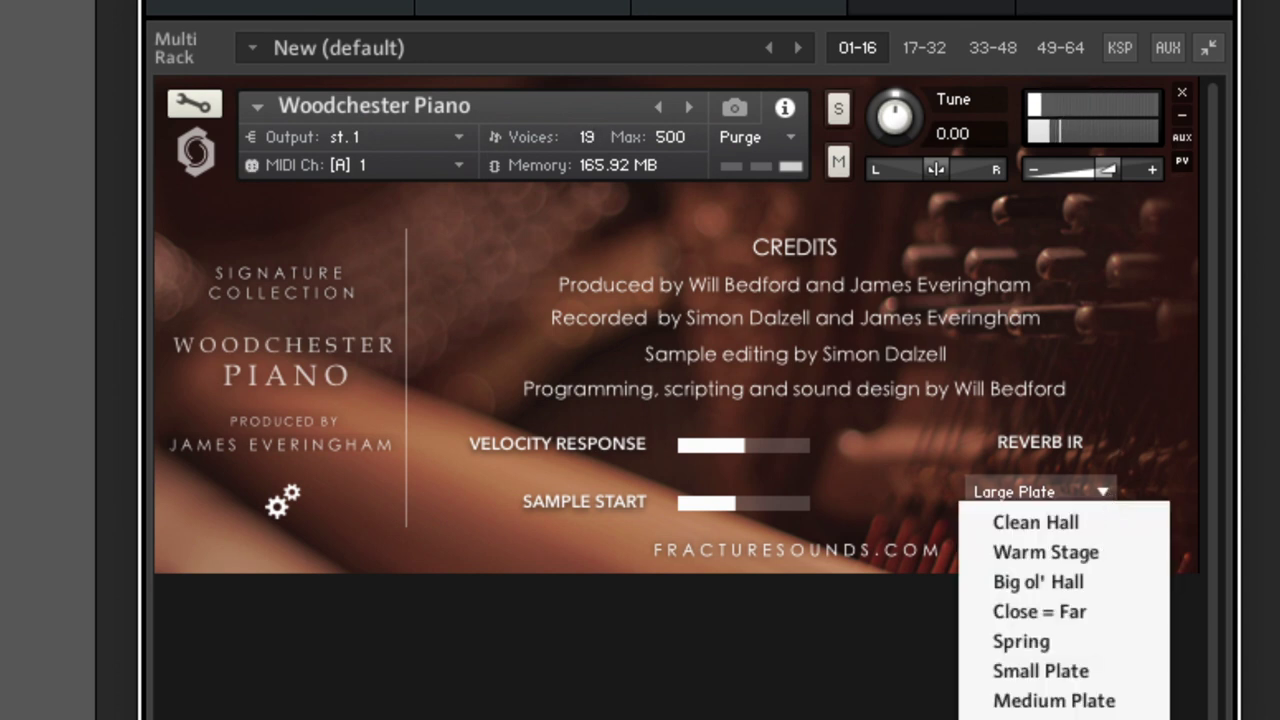
click(1054, 710)
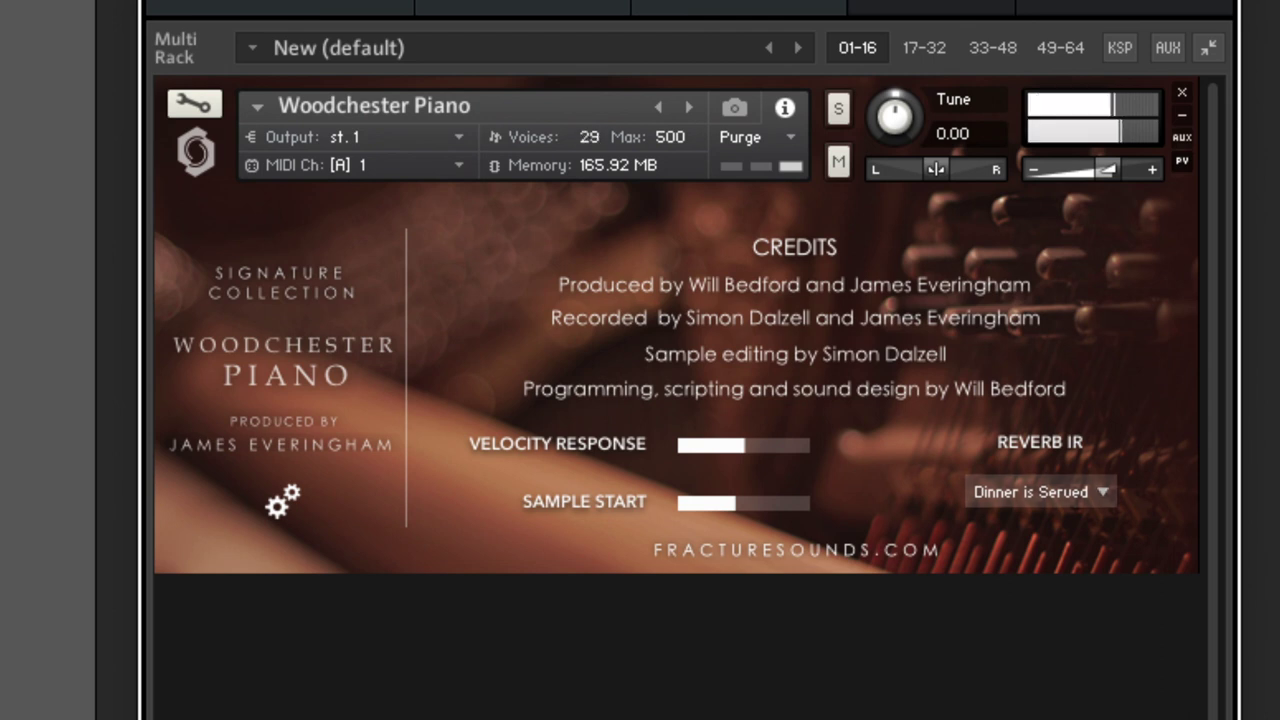